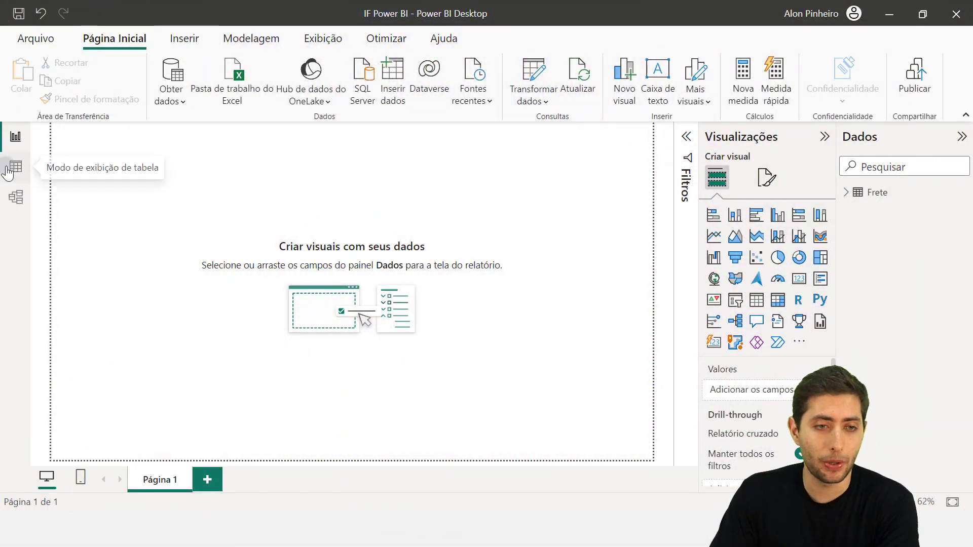
# Step: Open the Frete table in table view and sort it by the Viagem column in ascending order
pyautogui.click(12, 168)
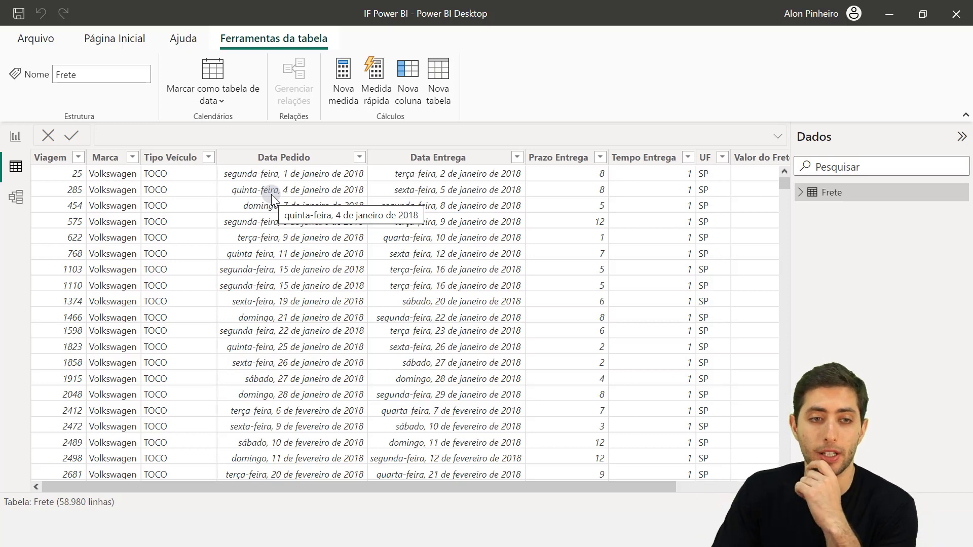
pyautogui.click(56, 161)
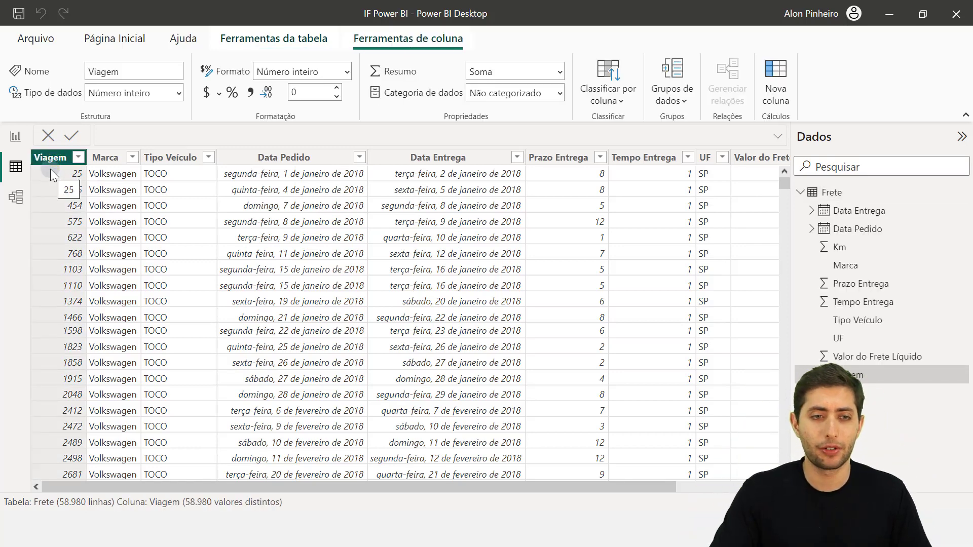
pyautogui.click(79, 161)
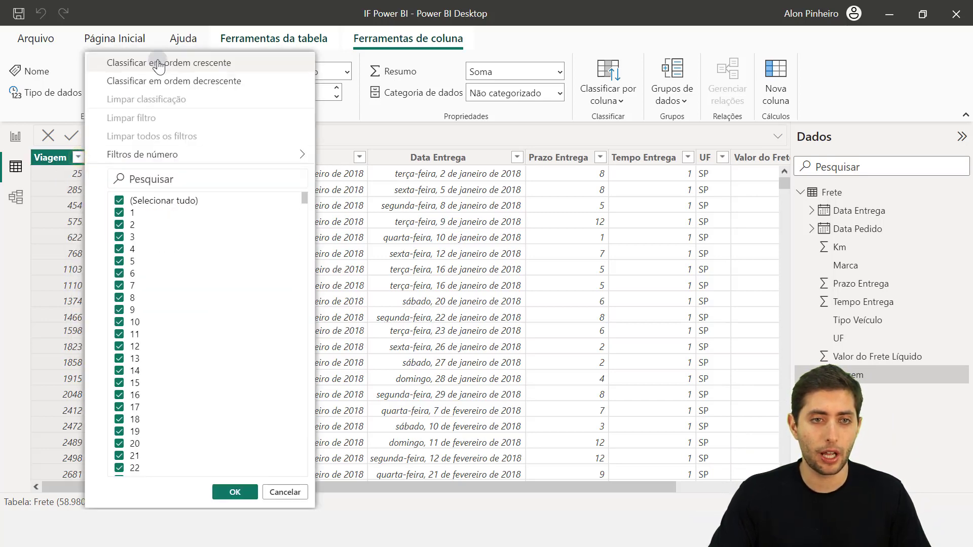
pyautogui.click(159, 62)
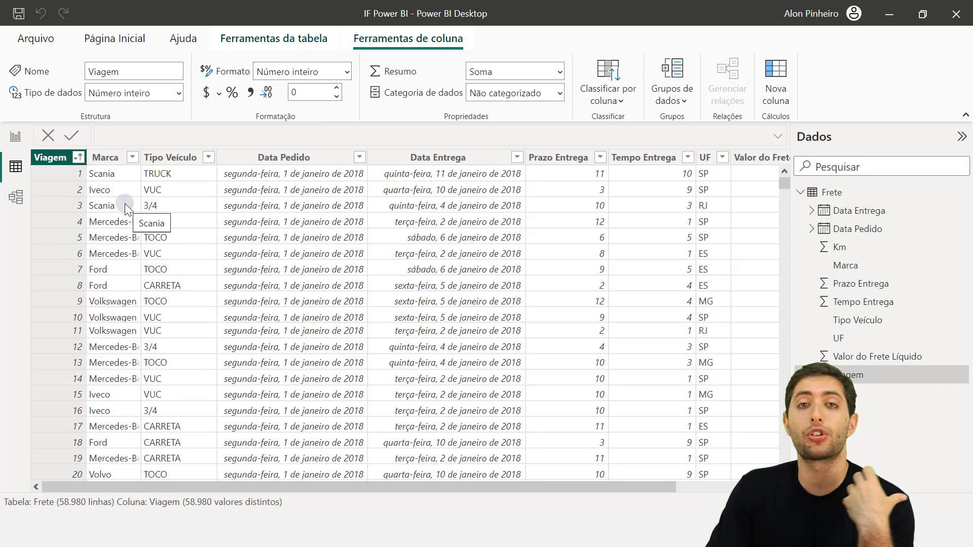
# Step: Examine the order date, delivery date, Prazo Entrega and Tempo Entrega columns of the Frete table, then the remaining columns
pyautogui.click(240, 158)
pyautogui.click(408, 158)
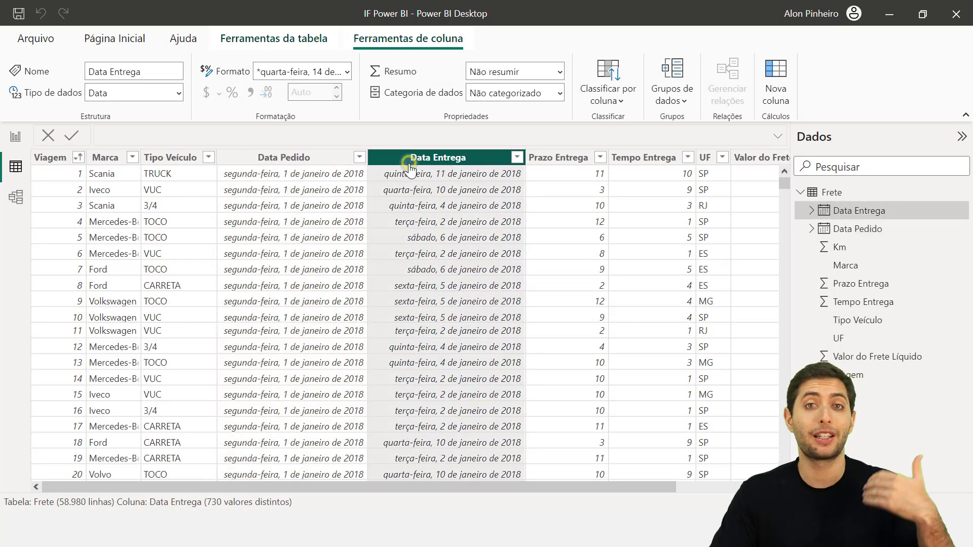
pyautogui.click(577, 165)
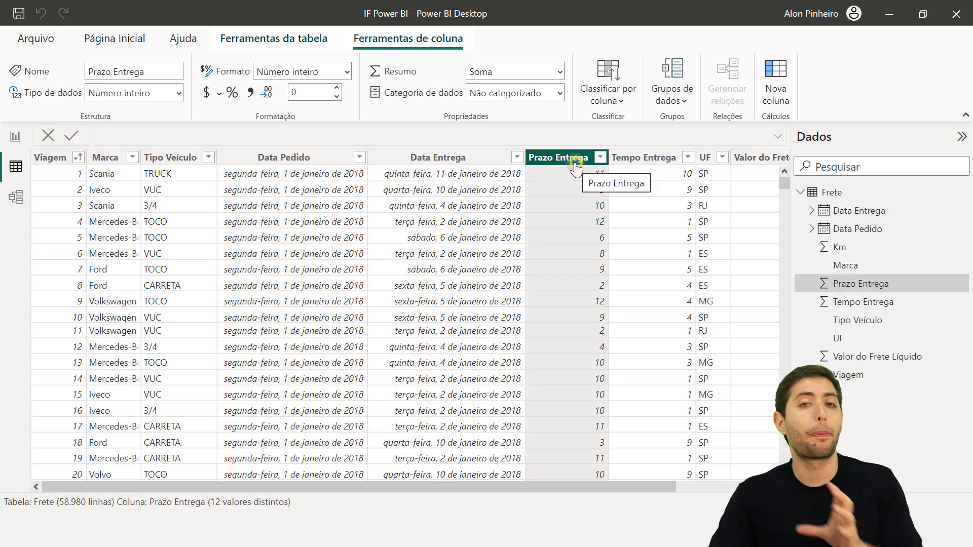
pyautogui.click(636, 158)
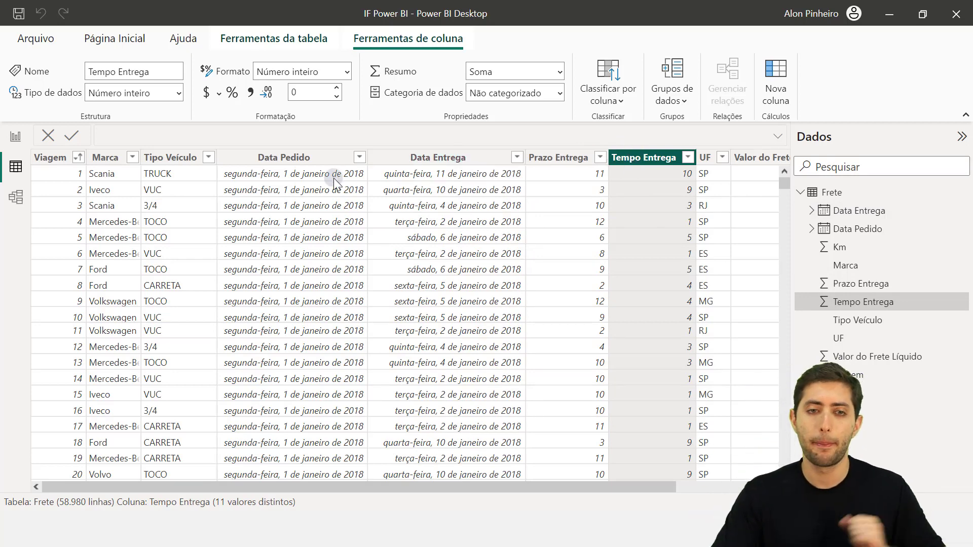
pyautogui.hscroll(3, 572, 247)
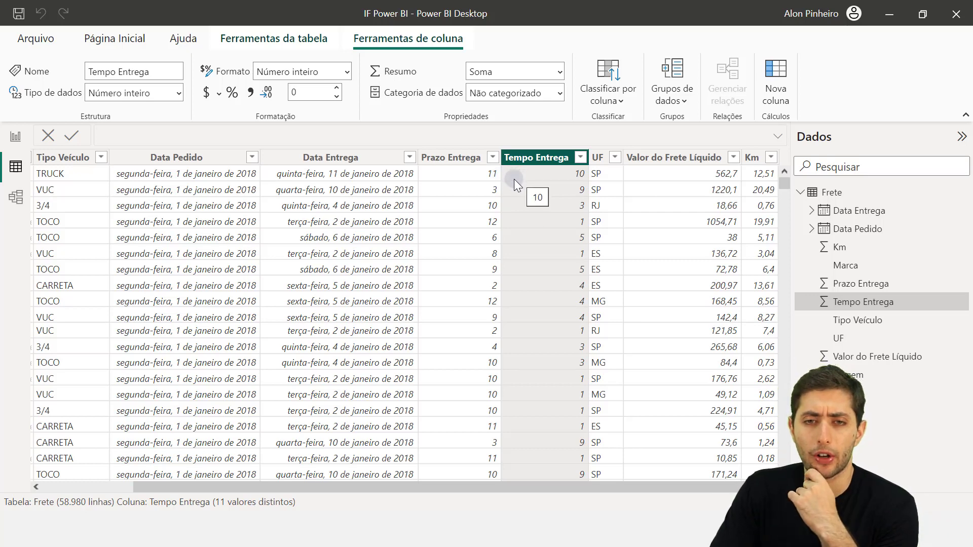
# Step: Create a new calculated column in the Frete table, enlarge the formula text and name the column Status Entrega
pyautogui.rightClick(515, 194)
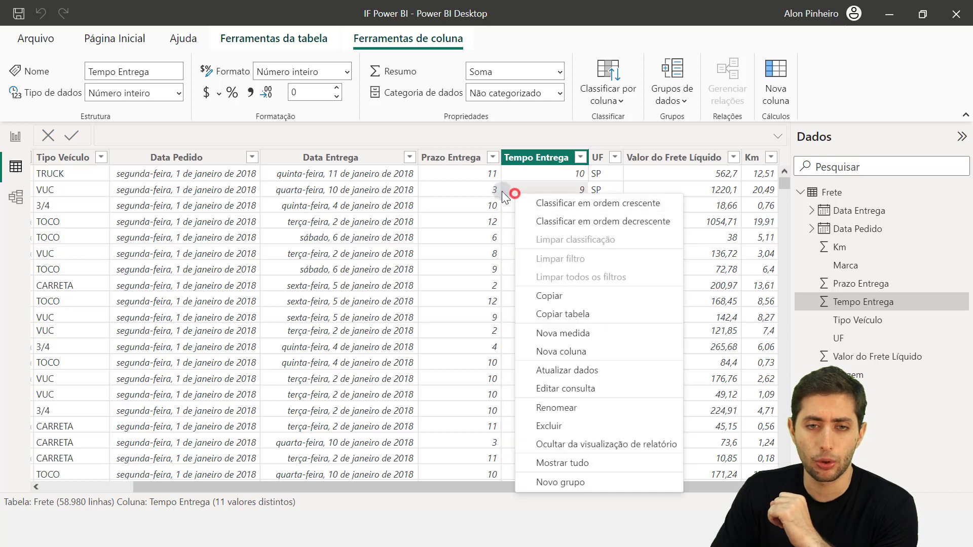
pyautogui.click(577, 360)
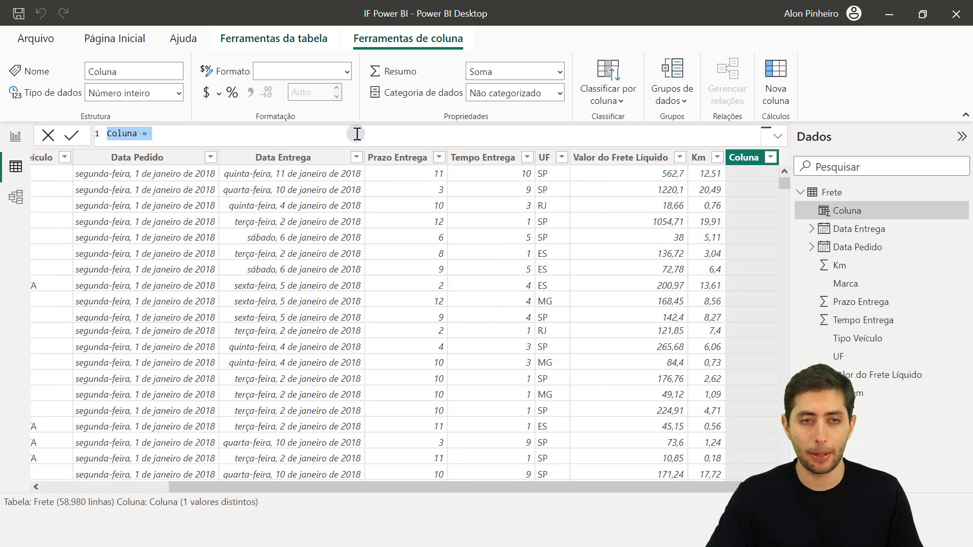
pyautogui.scroll(2, 356, 135)
pyautogui.scroll(3, 357, 136)
pyautogui.press('Home')
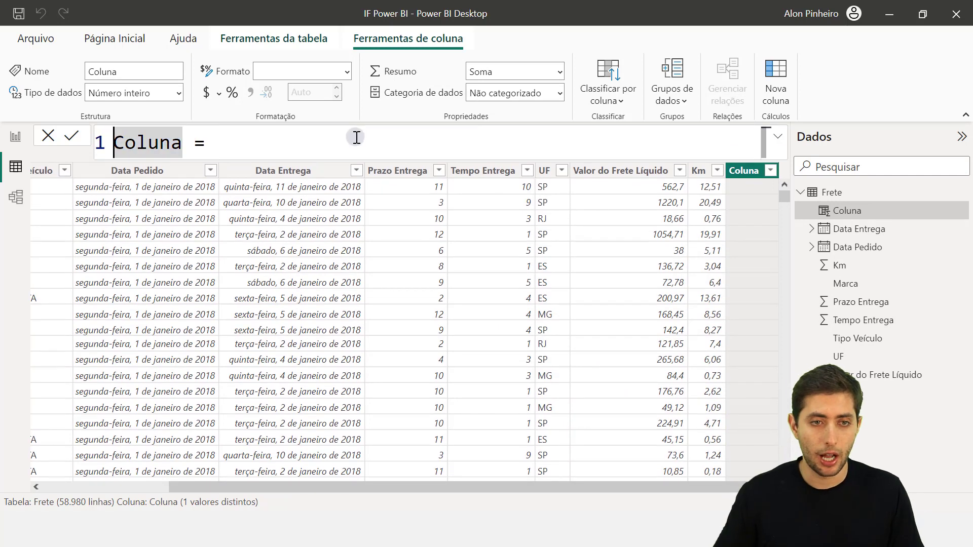
pyautogui.hotkey('ctrl', 'shift', 'Right')
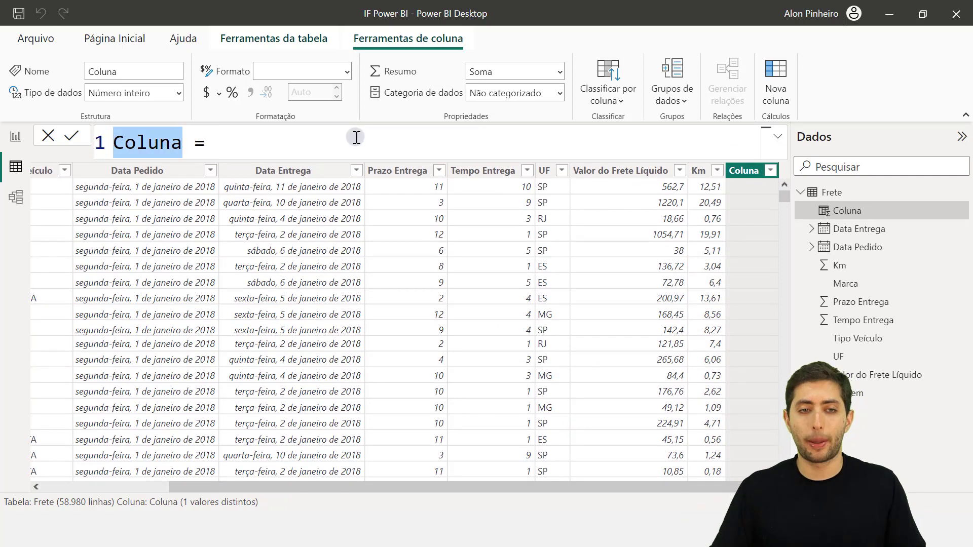
pyautogui.write('Status E')
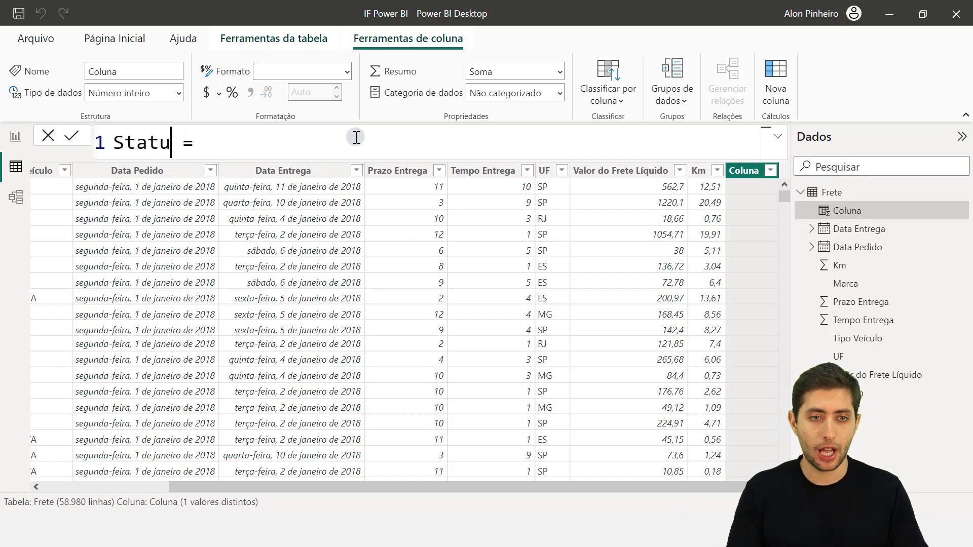
pyautogui.write('ntrega')
pyautogui.press('End')
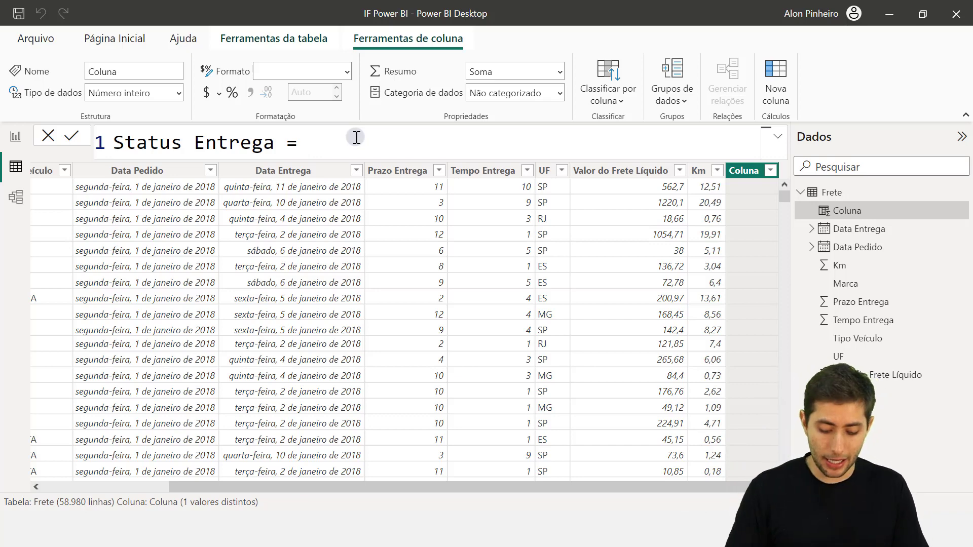
# Step: Begin the Status Entrega formula with the IF function and start a new line for its arguments
pyautogui.write('if')
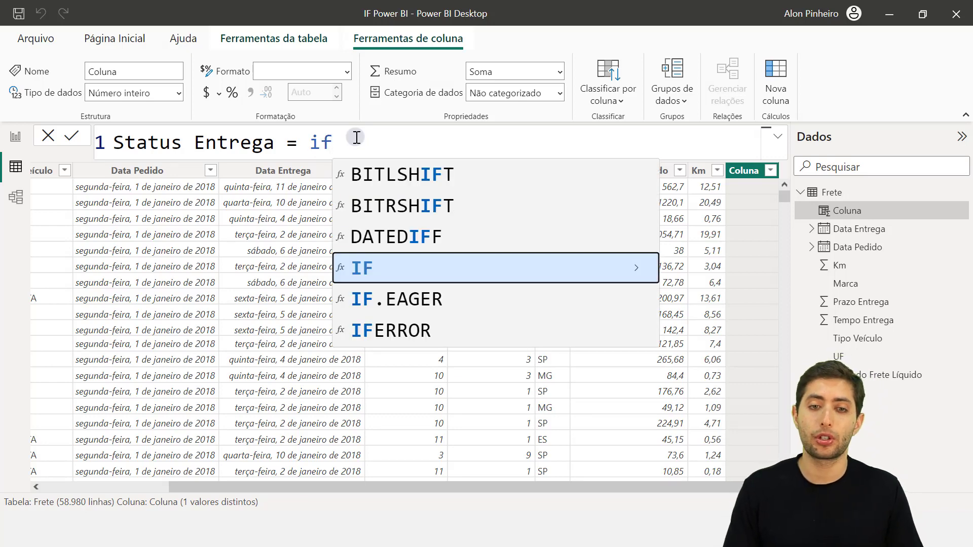
pyautogui.click(369, 267)
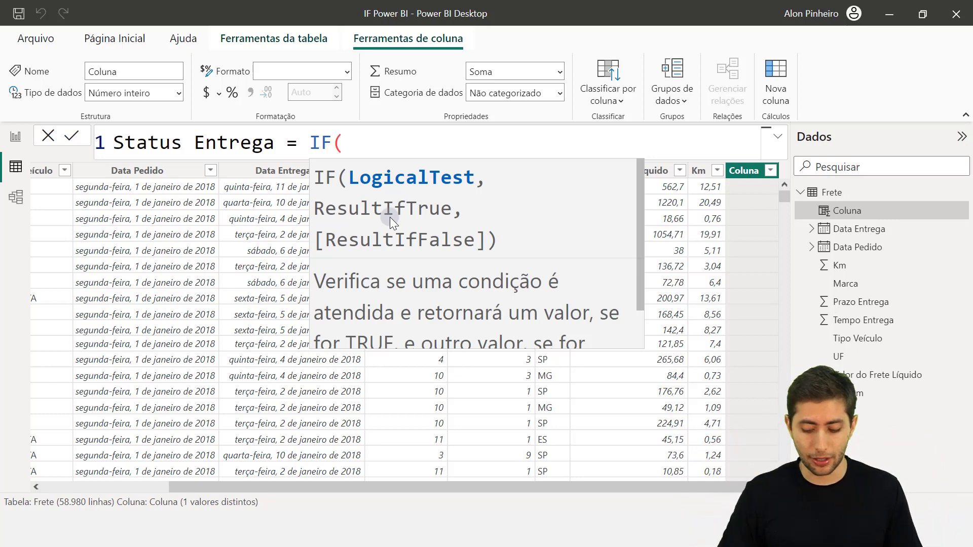
pyautogui.hotkey('shift', 'Return')
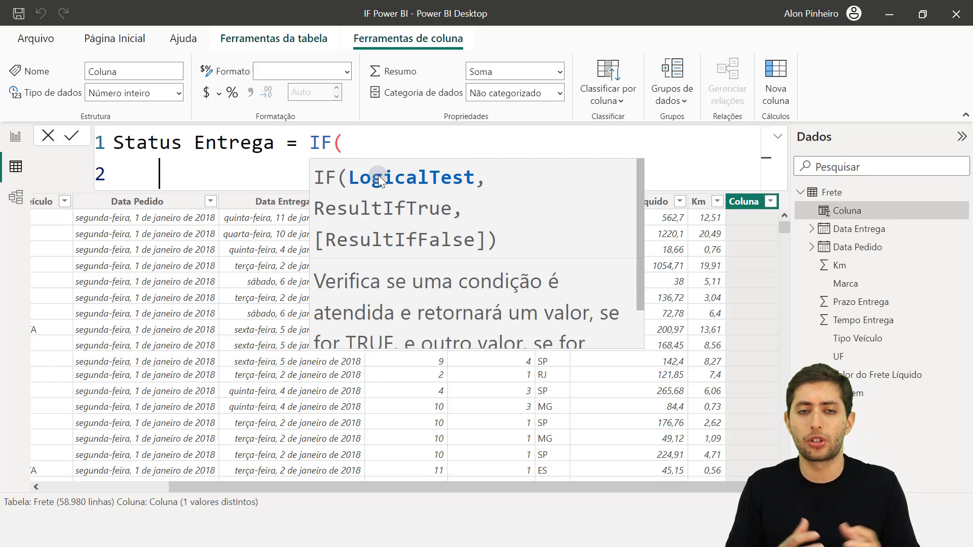
pyautogui.press('Escape')
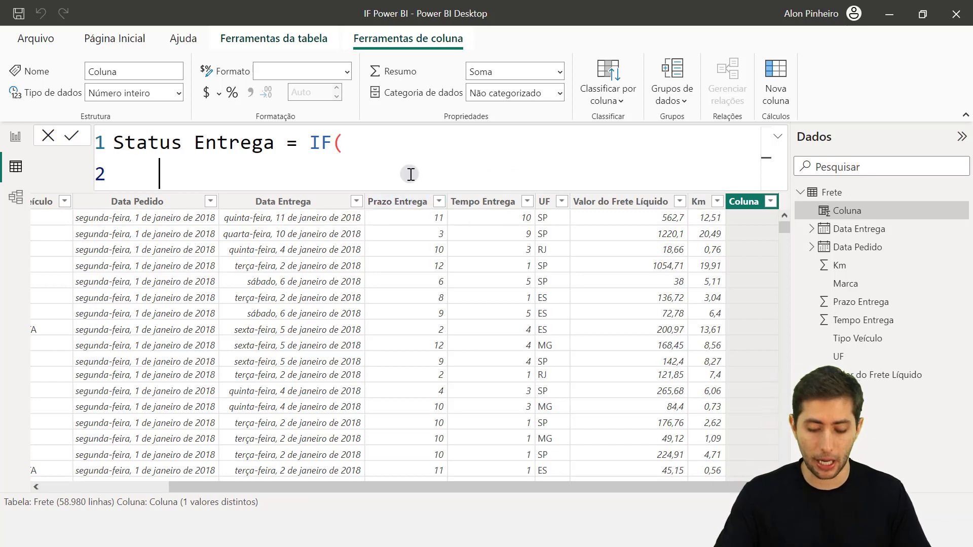
pyautogui.write('tempo en')
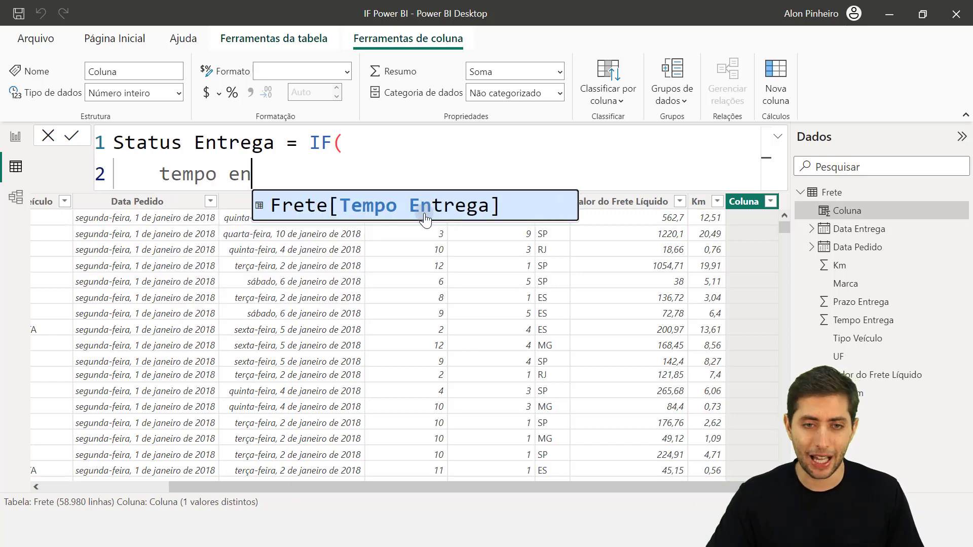
pyautogui.click(425, 219)
pyautogui.hotkey('ctrl', 'shift', 'Left')
pyautogui.hotkey('ctrl', 'shift', 'Left')
pyautogui.hotkey('ctrl', 'shift', 'Left')
pyautogui.hotkey('ctrl', 'shift', 'Left')
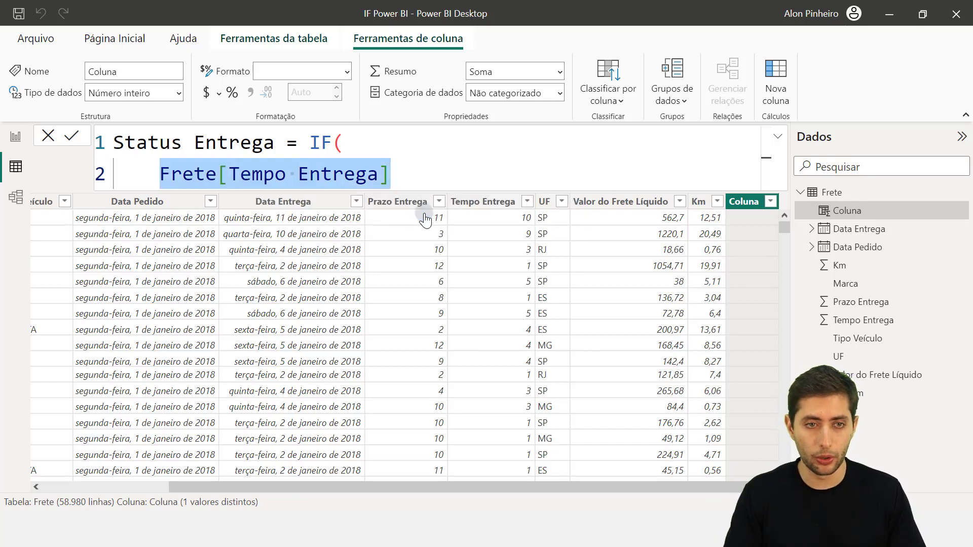
# Step: Write the IF logical test as Frete[Tempo Entrega]<=Frete[Prazo Entrega], ending it with a comma
pyautogui.write('tempo')
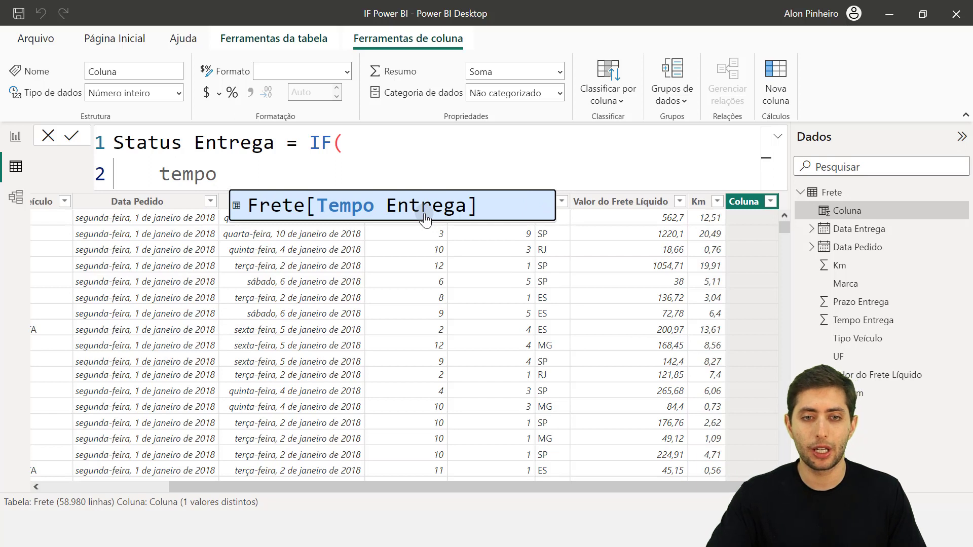
pyautogui.click(397, 214)
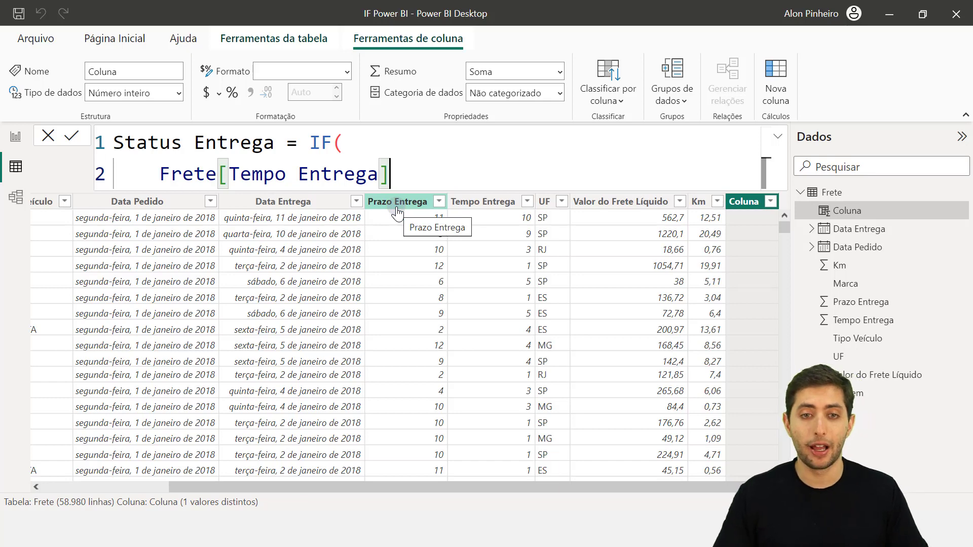
pyautogui.write('<=')
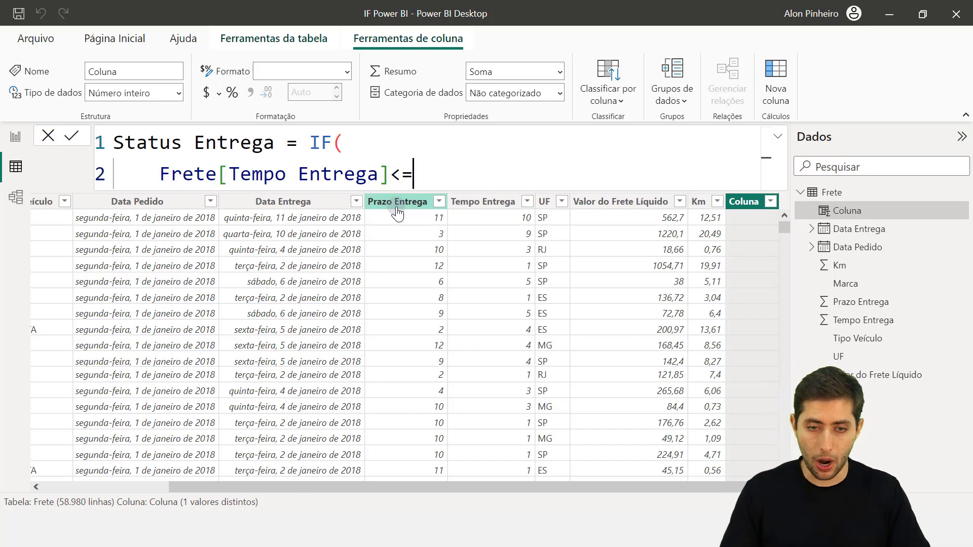
pyautogui.write('prazo')
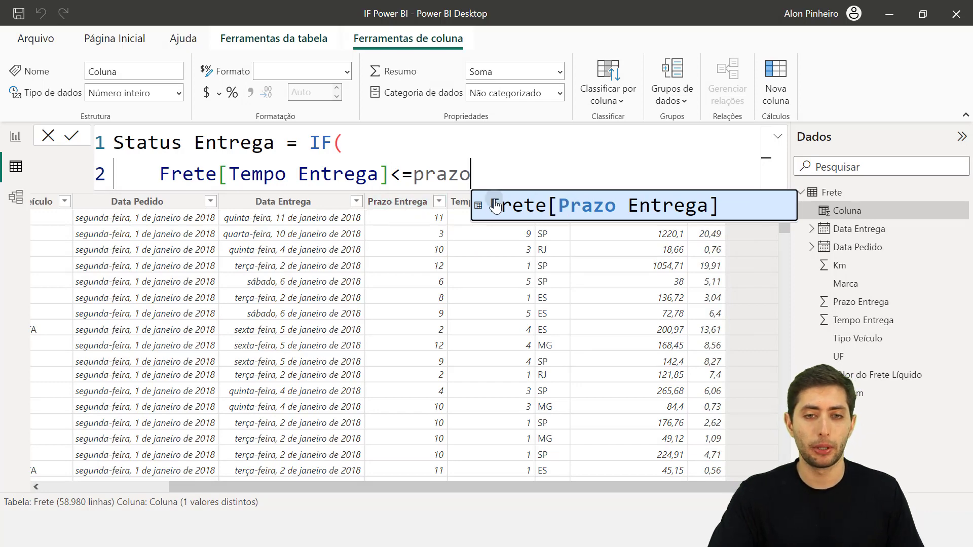
pyautogui.click(565, 206)
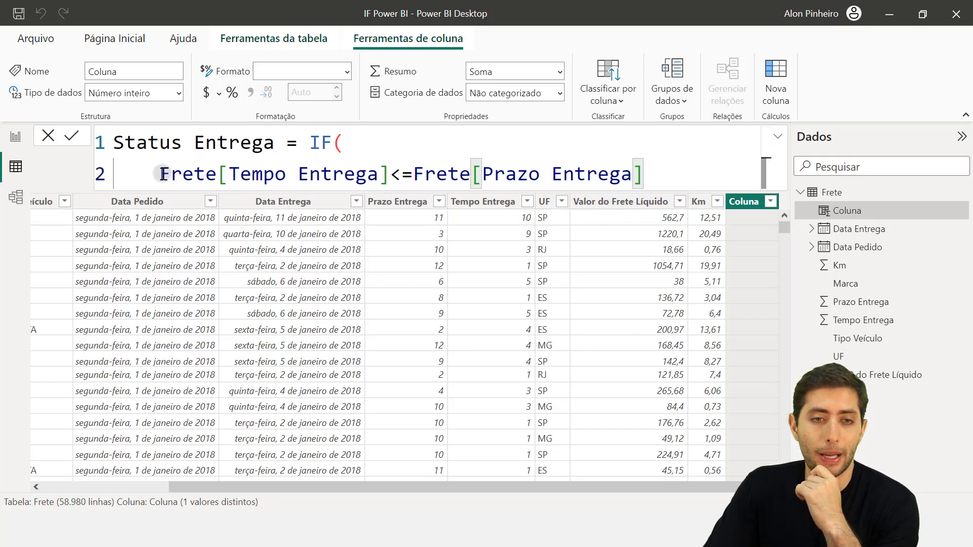
pyautogui.moveTo(158, 172); pyautogui.dragTo(647, 167)
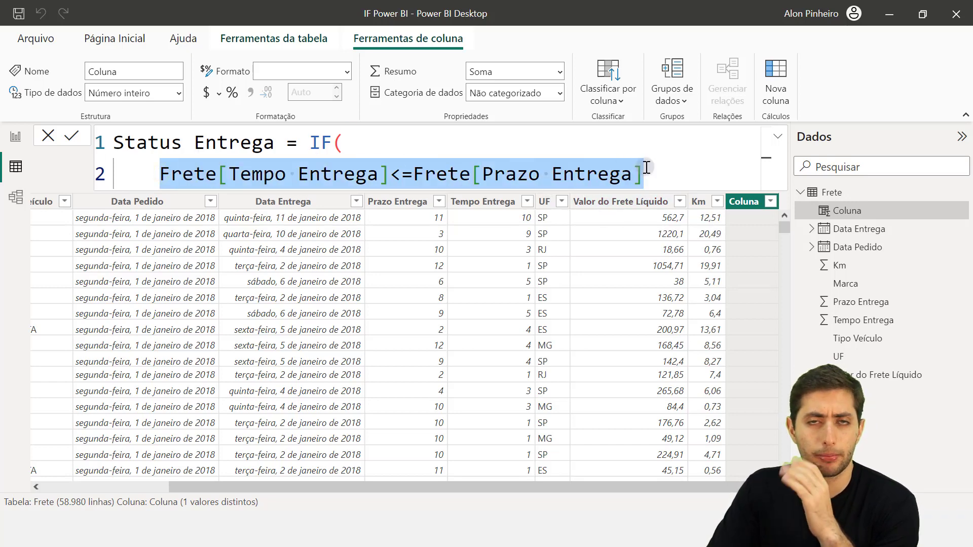
pyautogui.click(654, 169)
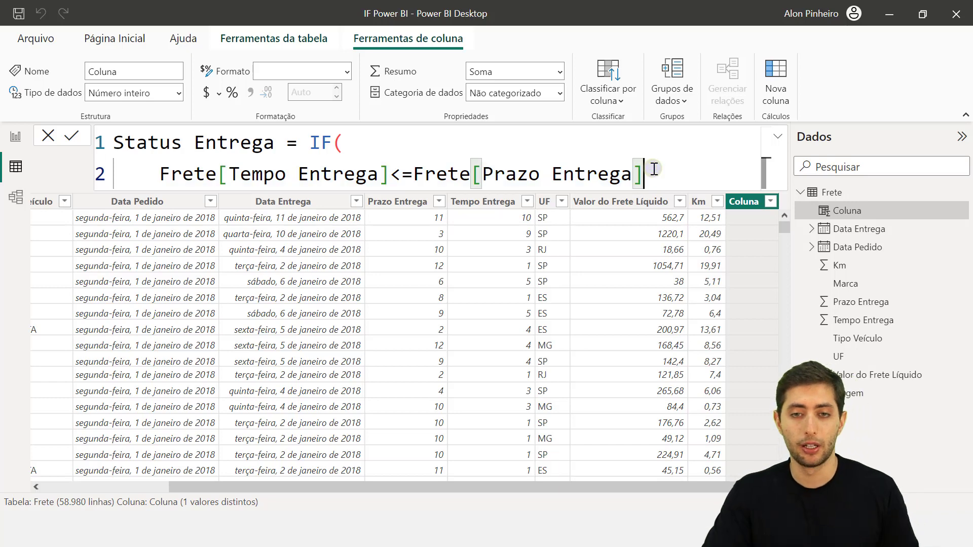
pyautogui.write(',')
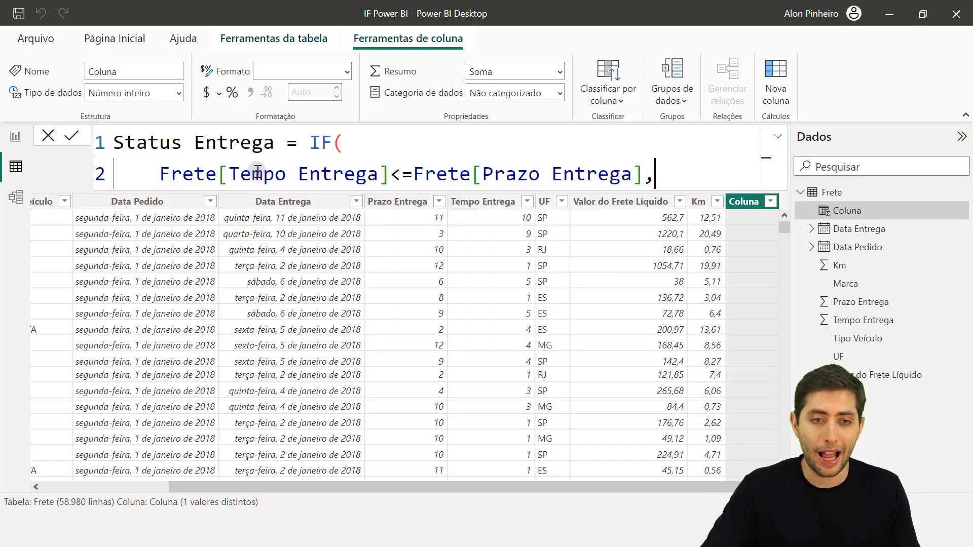
# Step: Add "No Prazo" with a comma as the true result on its own line and start a line for the false result
pyautogui.moveTo(228, 175); pyautogui.dragTo(412, 173)
pyautogui.moveTo(482, 175); pyautogui.dragTo(631, 174)
pyautogui.click(685, 180)
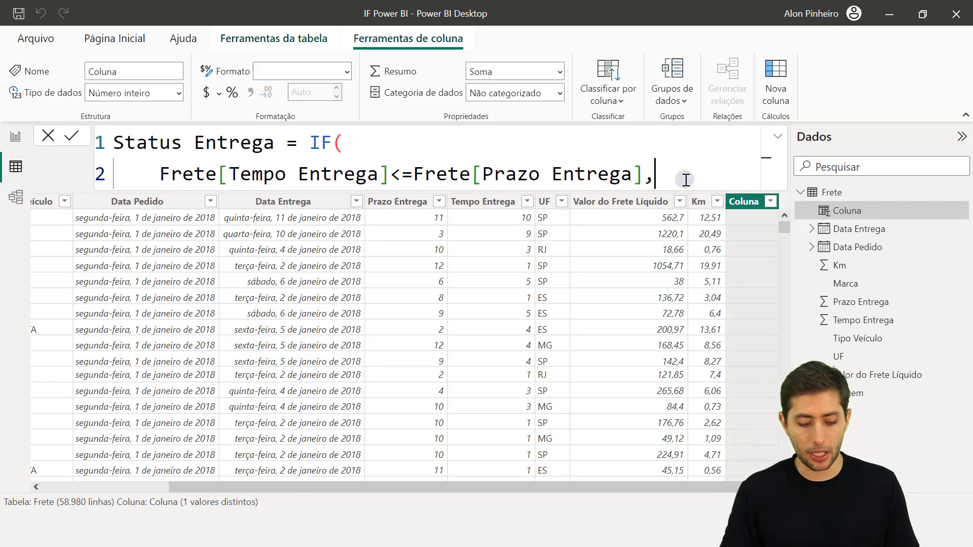
pyautogui.hotkey('shift', 'Return')
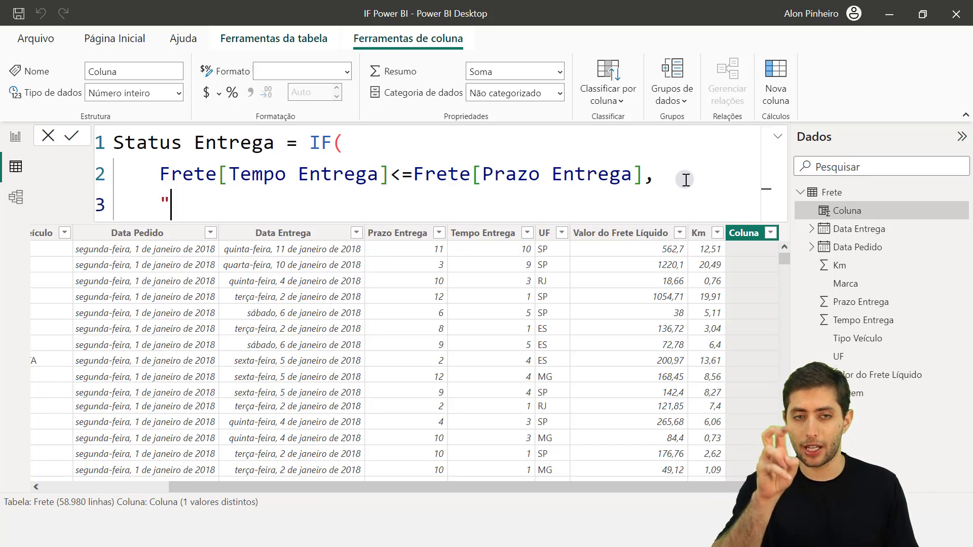
pyautogui.write('No Pra')
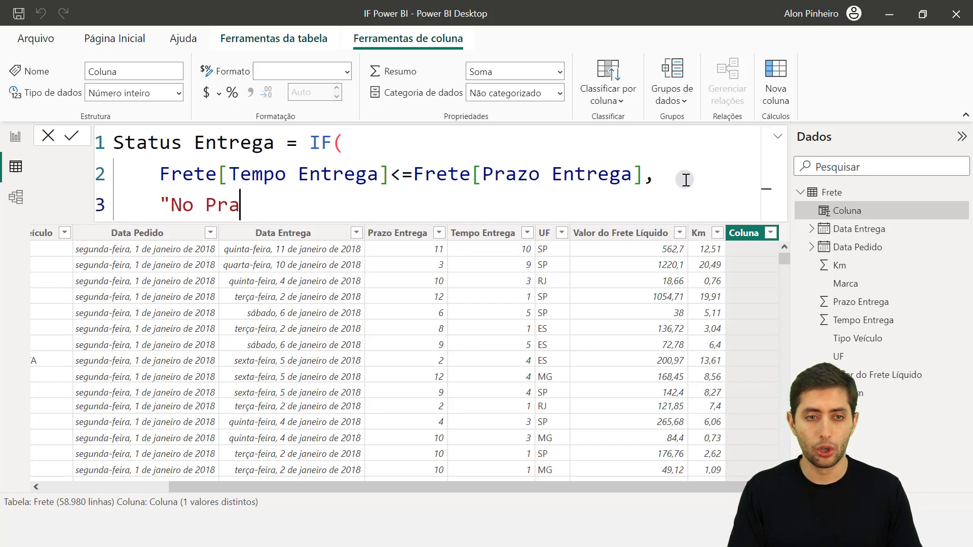
pyautogui.write('zo""')
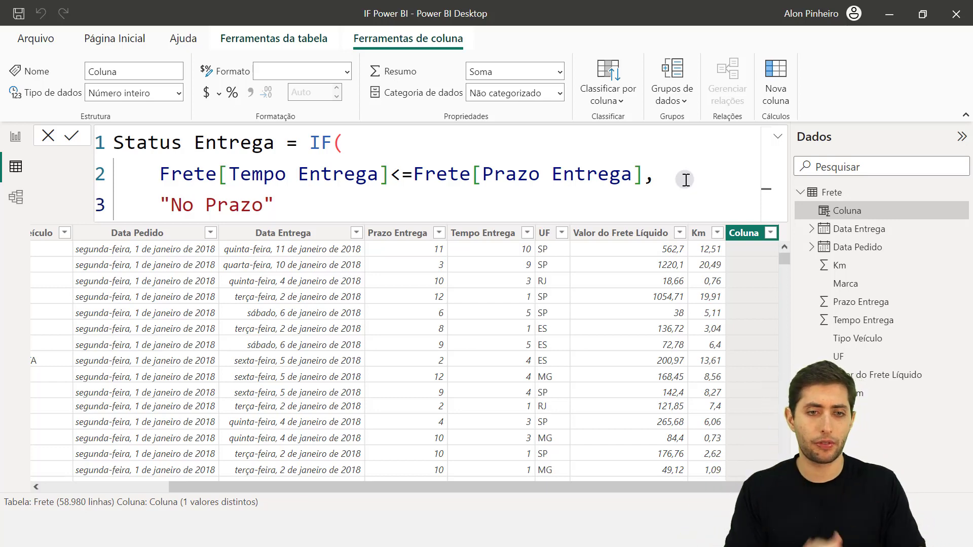
pyautogui.write(',')
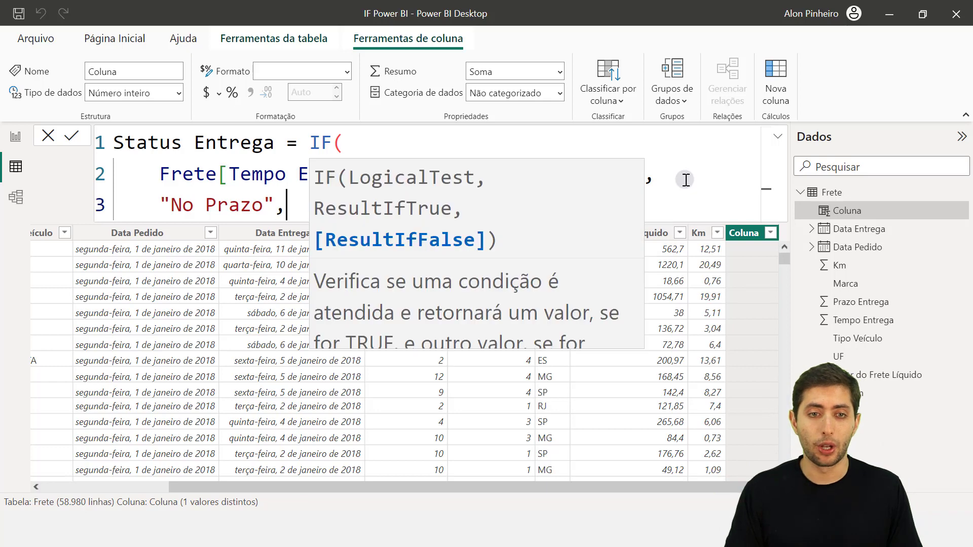
pyautogui.hotkey('shift', 'Return')
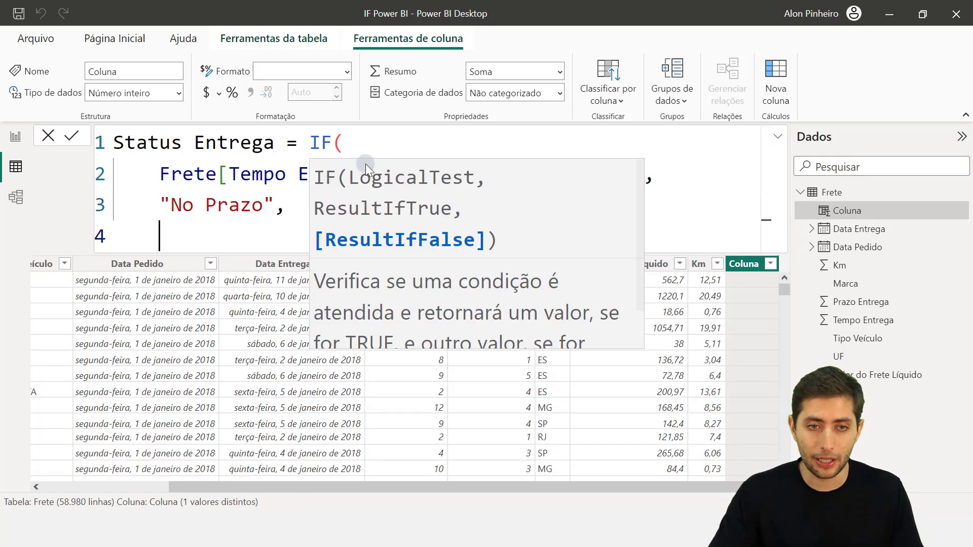
pyautogui.press('Escape')
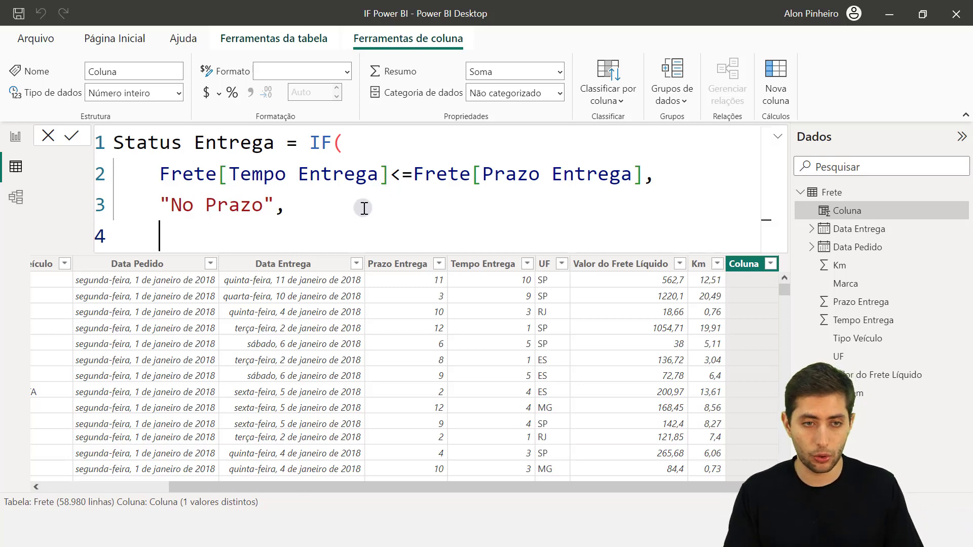
# Step: Add "Atrasada" as the false result, close the IF parenthesis on its own line and commit the Status Entrega formula
pyautogui.write('"Atrasada')
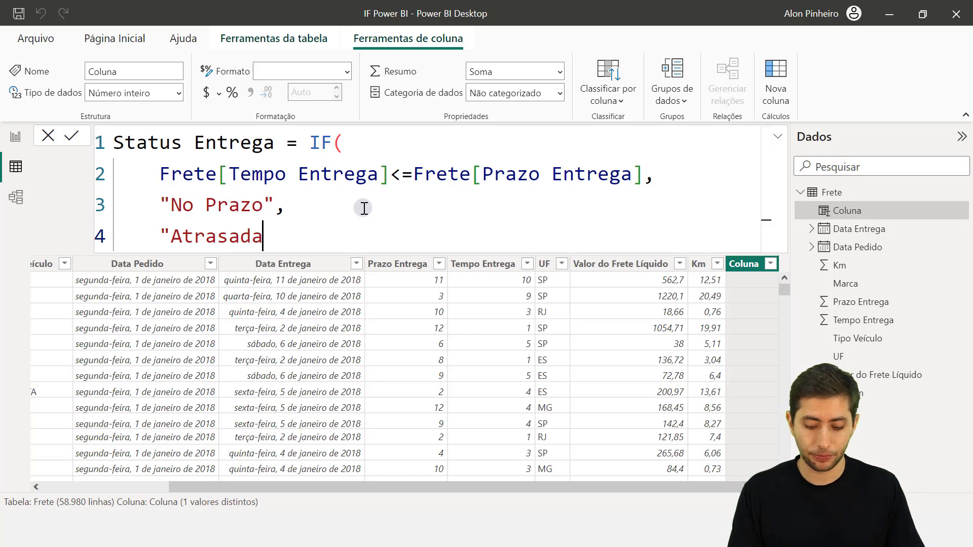
pyautogui.write('"')
pyautogui.press('Return')
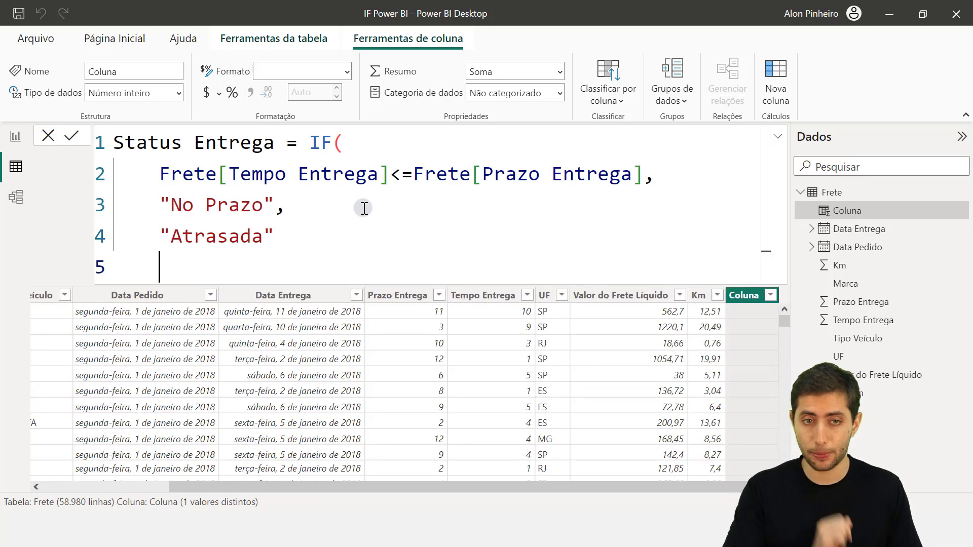
pyautogui.press('BackSpace')
pyautogui.write(')')
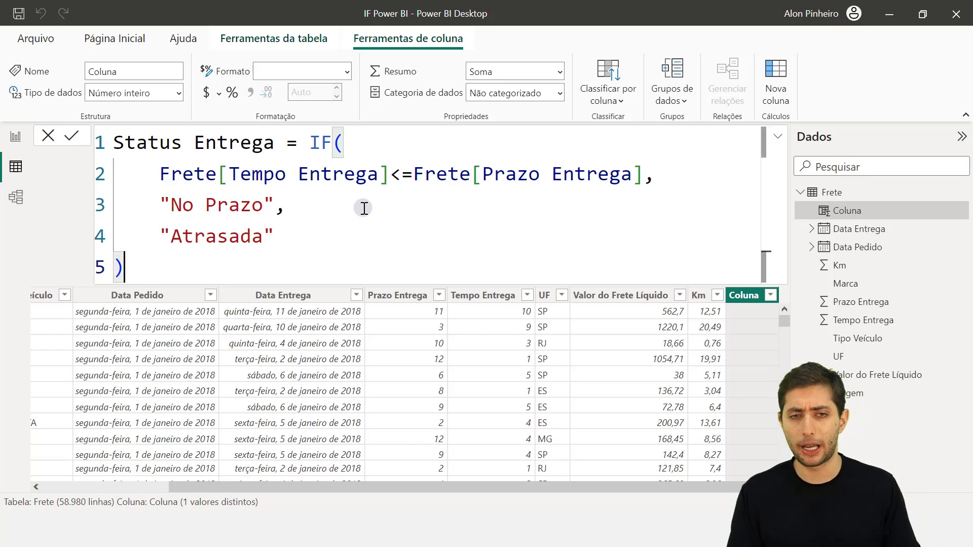
pyautogui.press('BackSpace')
pyautogui.press('BackSpace')
pyautogui.hotkey('shift', 'Return')
pyautogui.write(')')
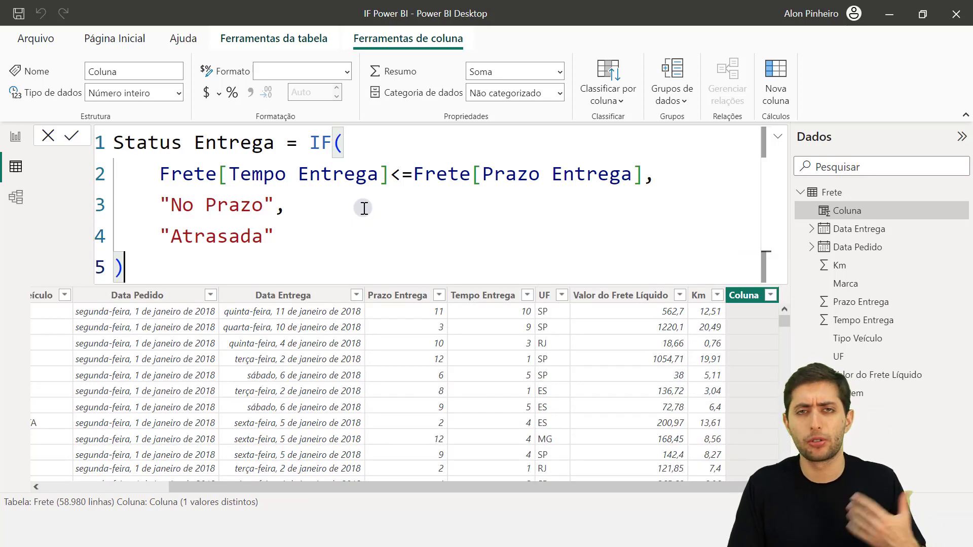
pyautogui.press('Return')
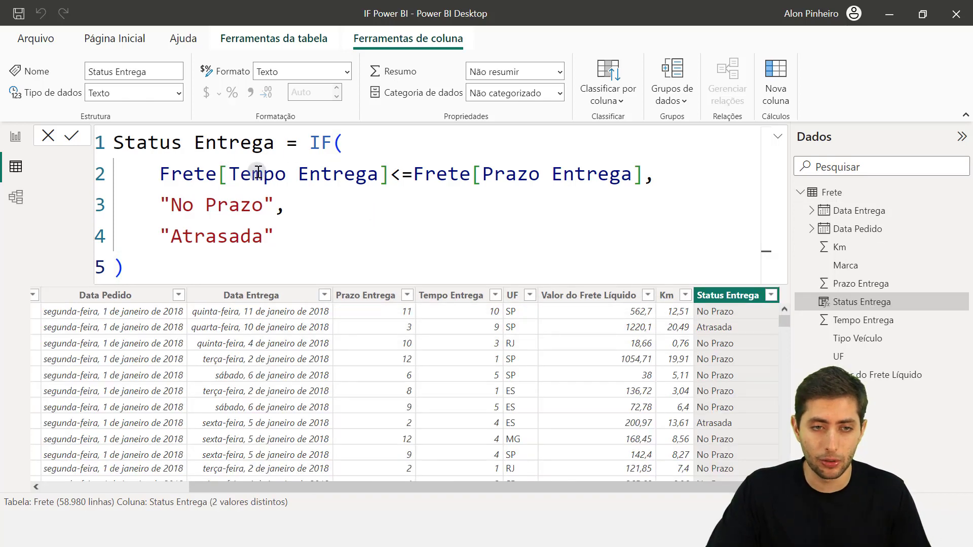
# Step: Examine the Status Entrega results row by row, comparing them with Prazo Entrega, Tempo Entrega and the formula's two outcomes
pyautogui.moveTo(170, 203); pyautogui.dragTo(263, 205)
pyautogui.moveTo(170, 236); pyautogui.dragTo(252, 236)
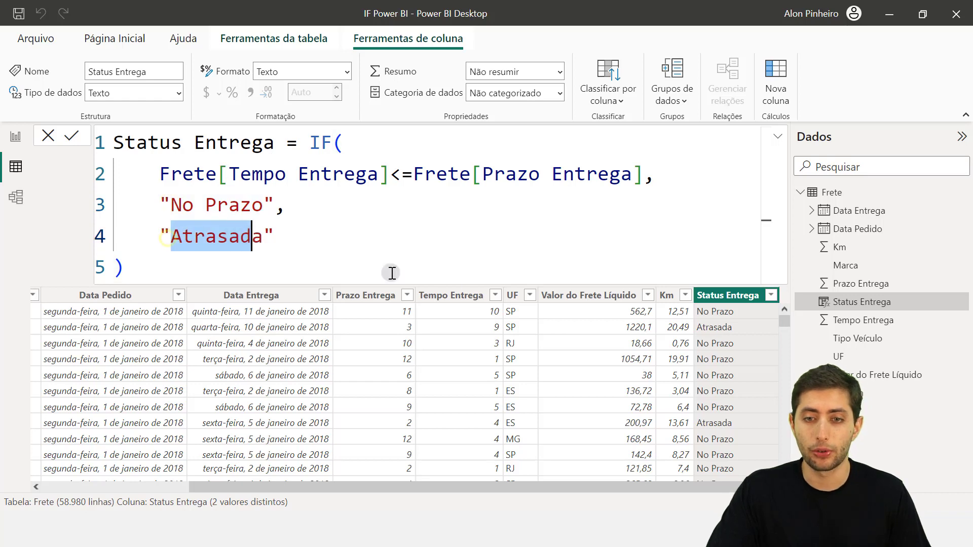
pyautogui.click(736, 313)
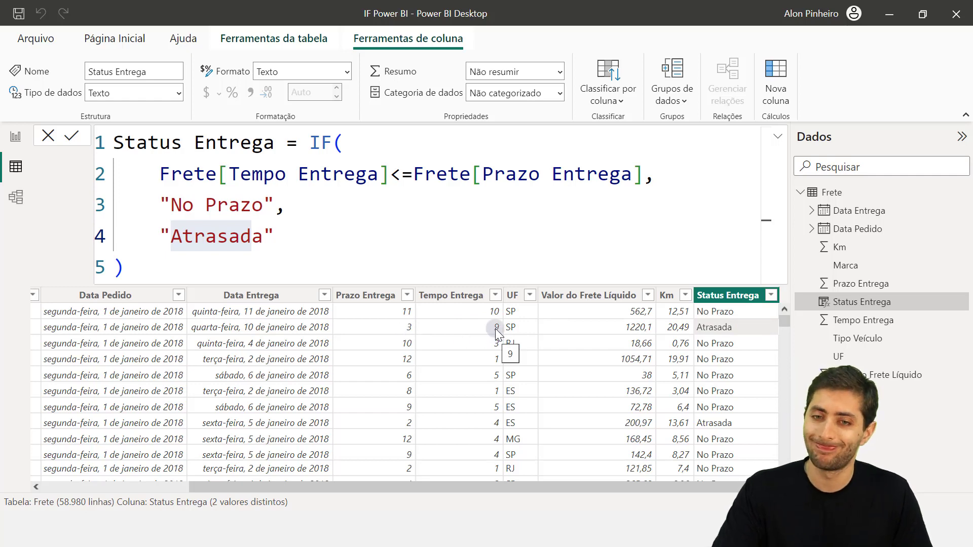
pyautogui.click(721, 342)
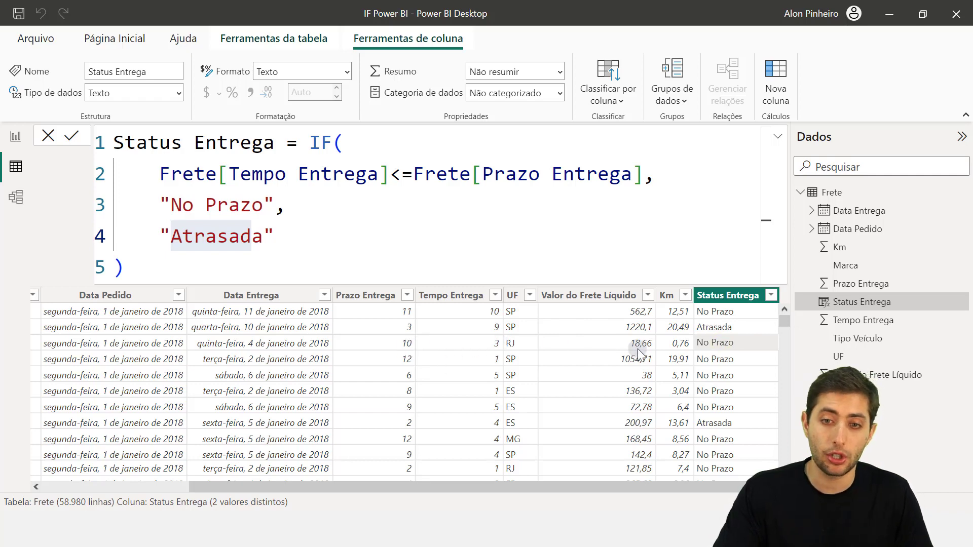
pyautogui.scroll(-3, 711, 365)
pyautogui.scroll(-15, 712, 369)
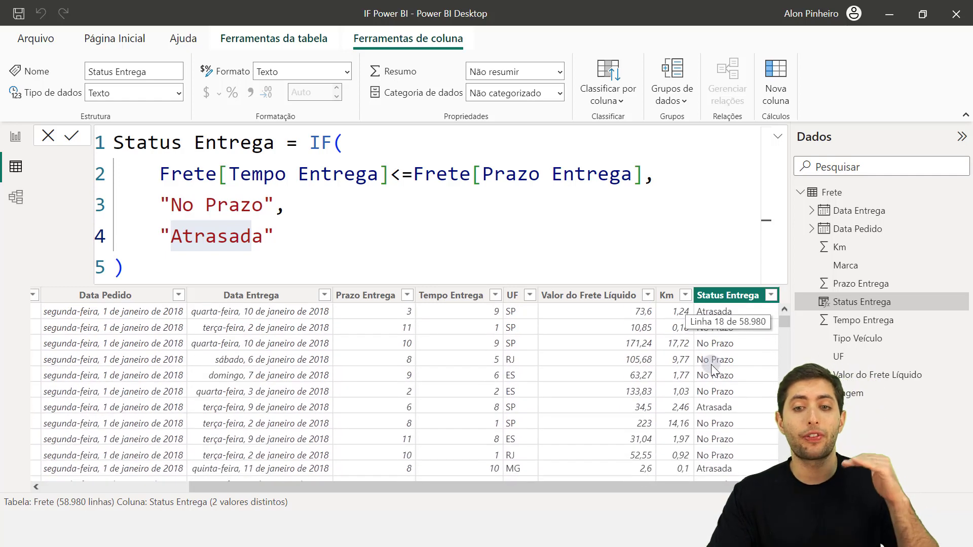
pyautogui.scroll(-20, 711, 367)
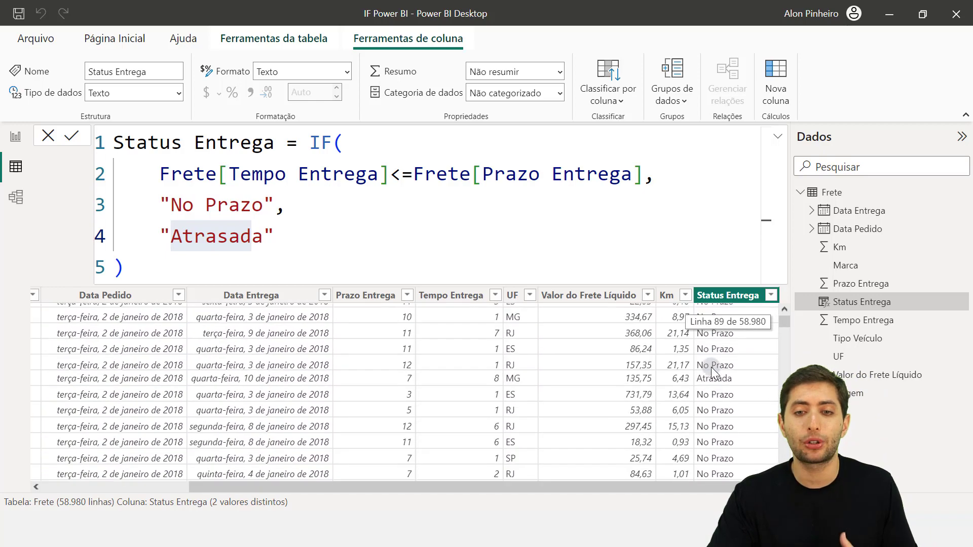
pyautogui.scroll(20, 711, 368)
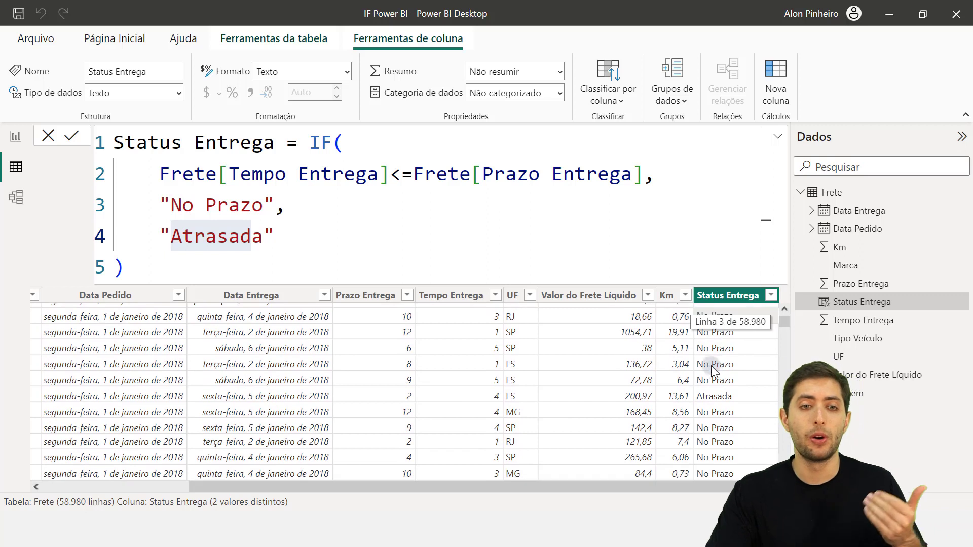
pyautogui.click(527, 267)
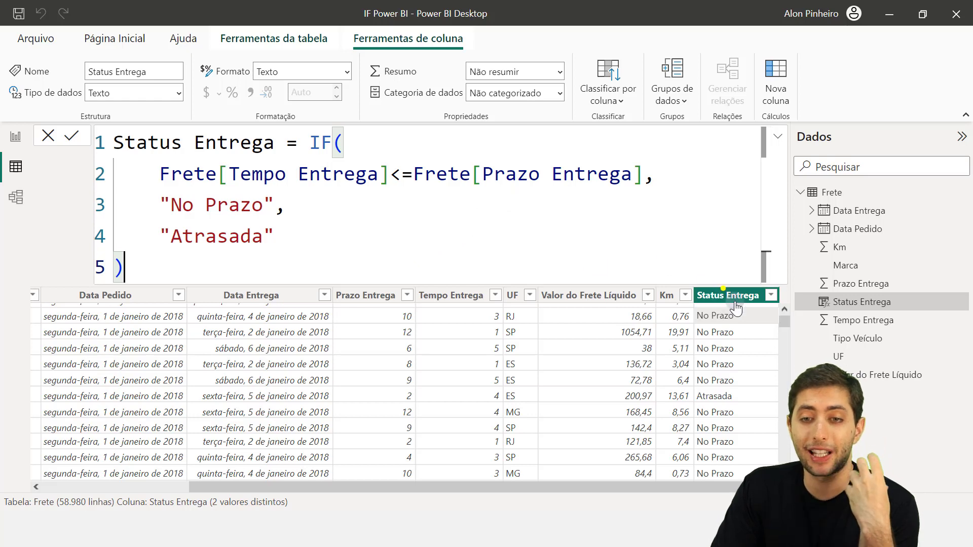
pyautogui.scroll(1, 745, 314)
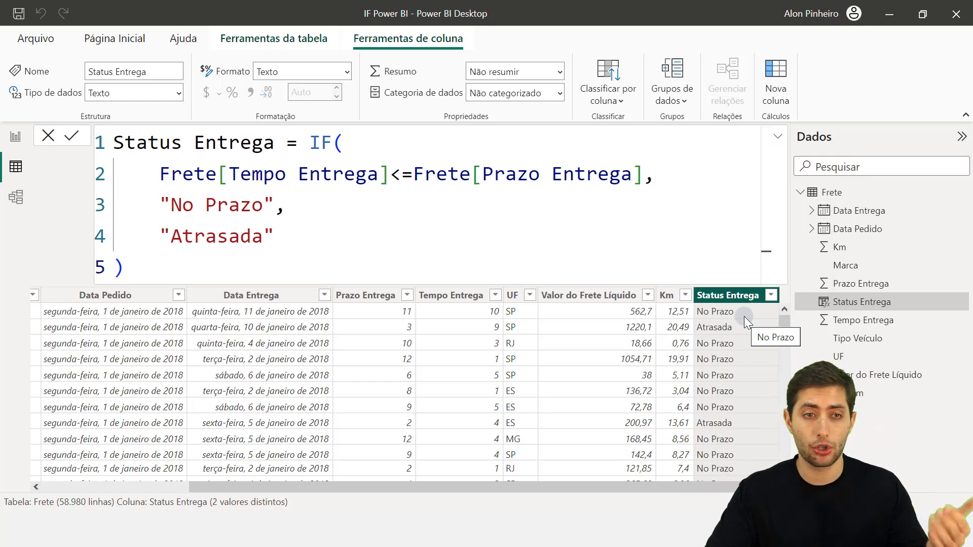
# Step: Insert a pie chart on the report page and move it to the lower-right area of the canvas
pyautogui.click(14, 138)
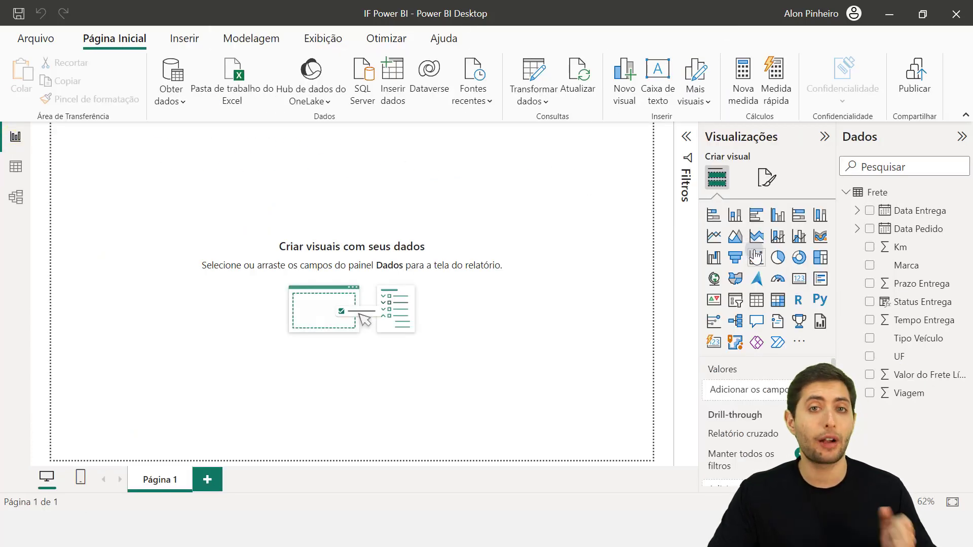
pyautogui.click(778, 259)
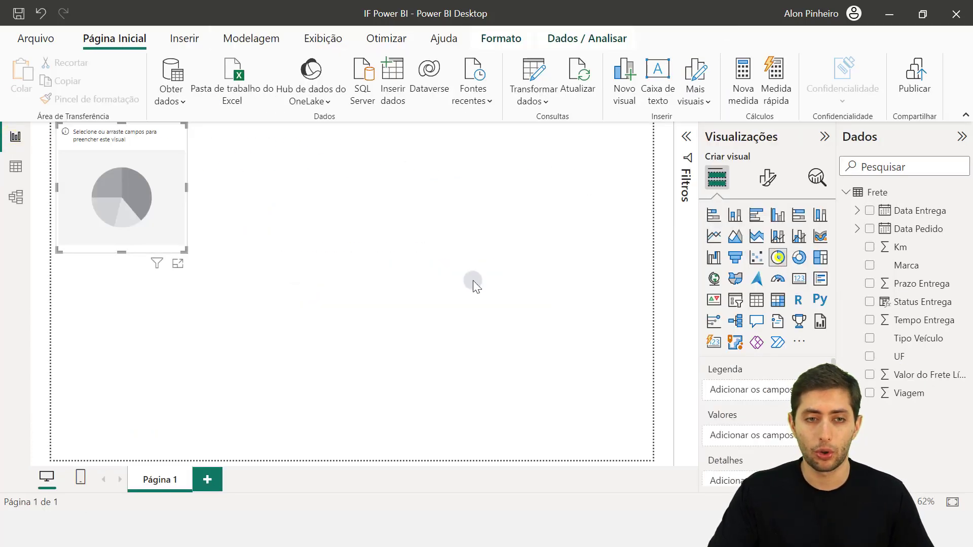
pyautogui.moveTo(157, 226); pyautogui.dragTo(558, 419)
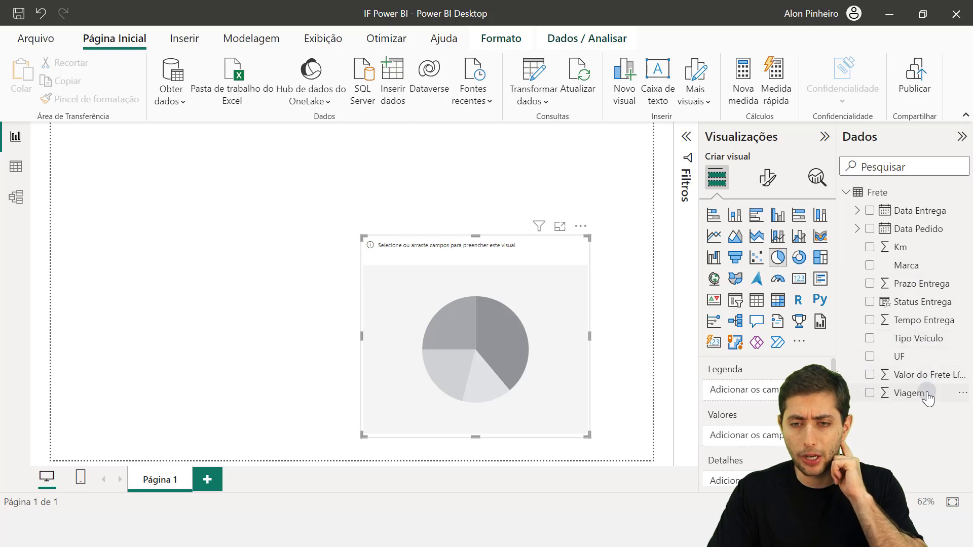
# Step: Check the Viagem column in the Frete table data and add Viagem as the pie chart's values
pyautogui.click(16, 167)
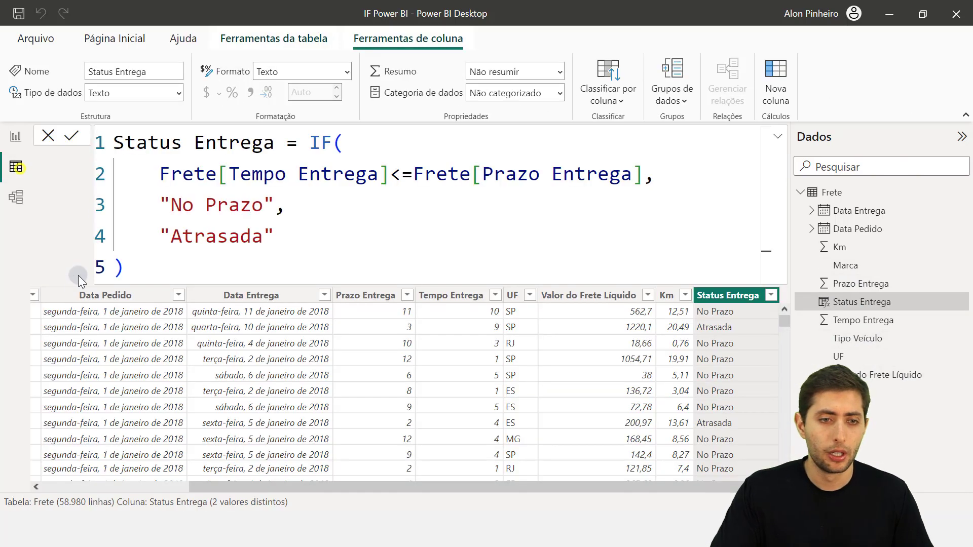
pyautogui.moveTo(301, 490); pyautogui.dragTo(145, 490)
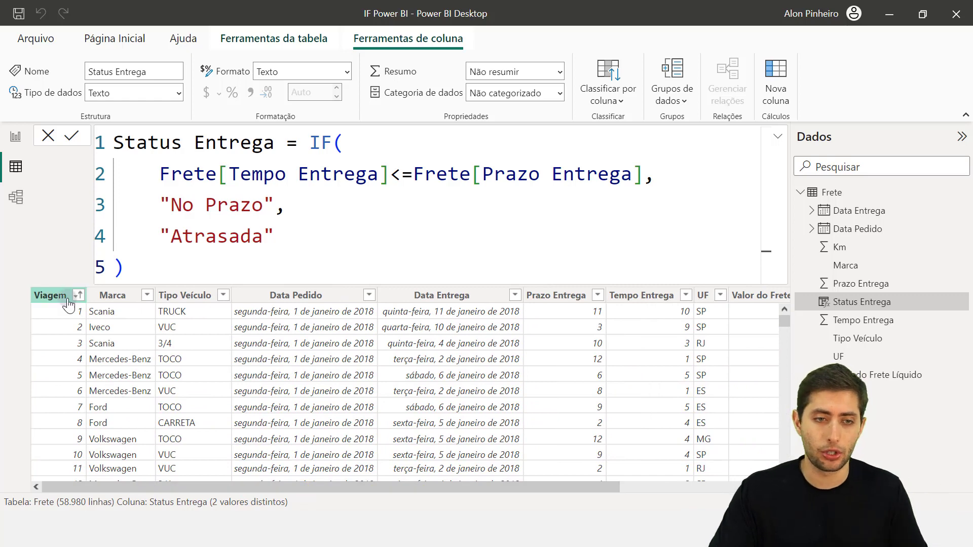
pyautogui.click(49, 295)
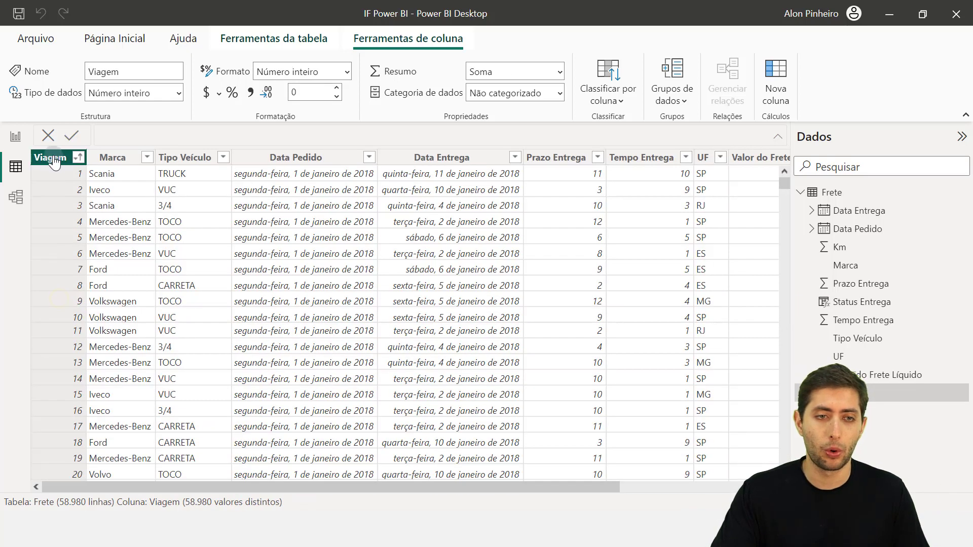
pyautogui.click(16, 136)
pyautogui.moveTo(933, 401); pyautogui.dragTo(750, 436)
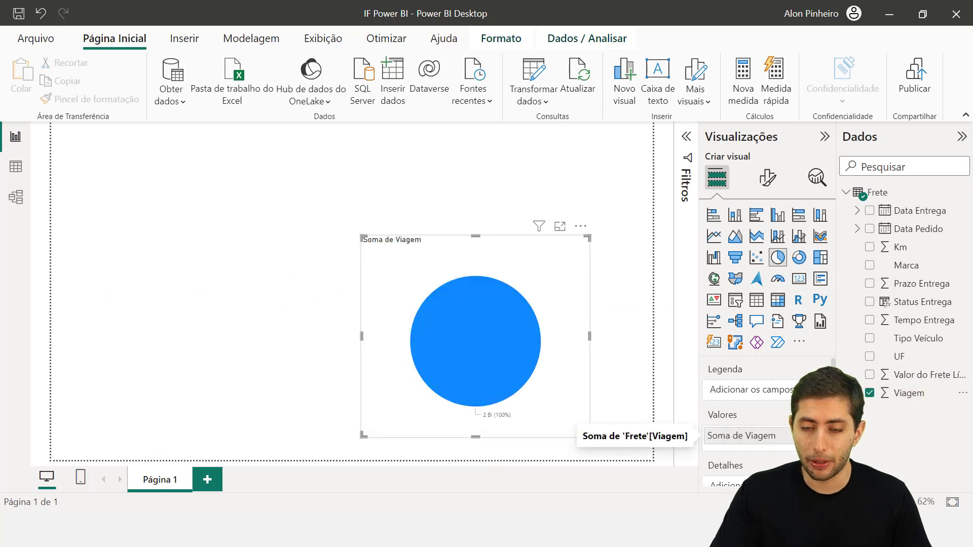
# Step: Change the pie chart's Viagem aggregation to Contagem and look over the Viagem rows in the Frete table data
pyautogui.click(808, 436)
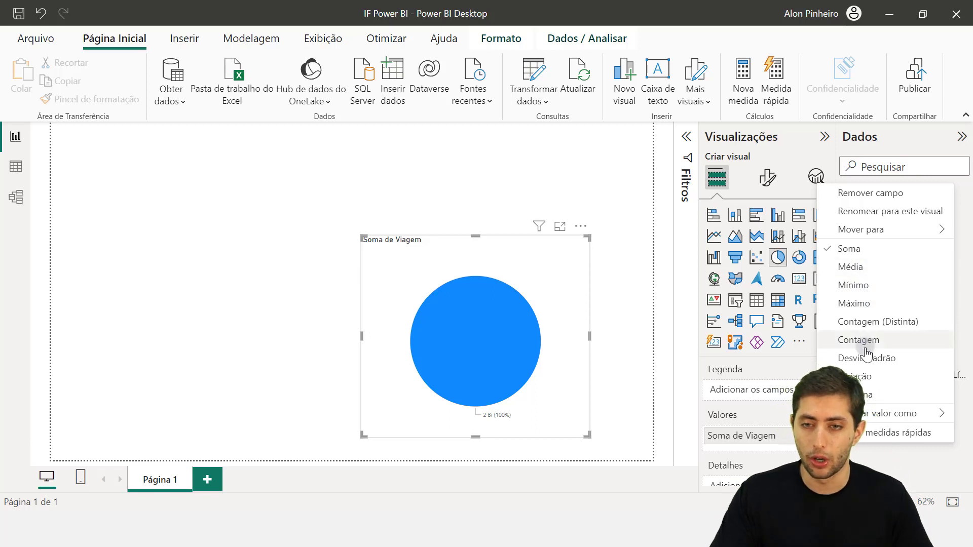
pyautogui.click(783, 442)
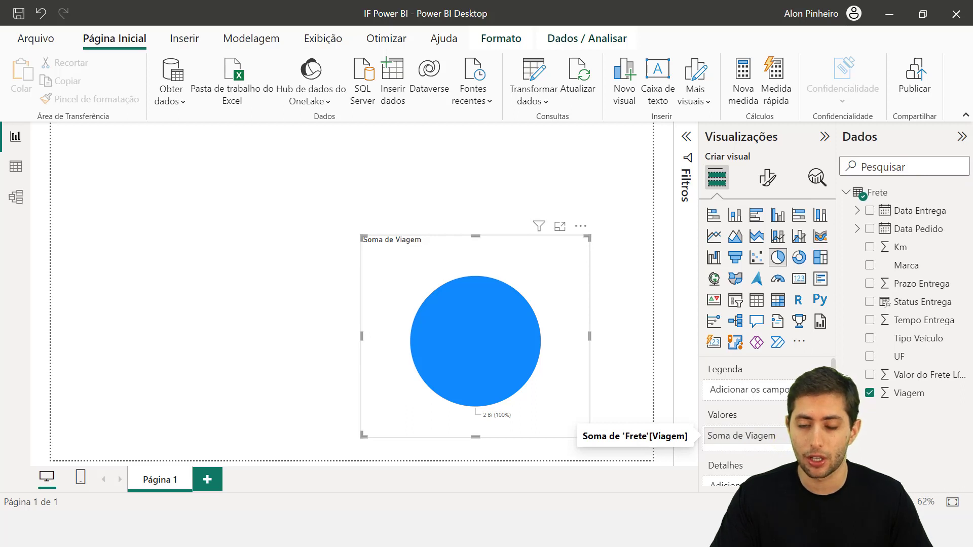
pyautogui.click(783, 438)
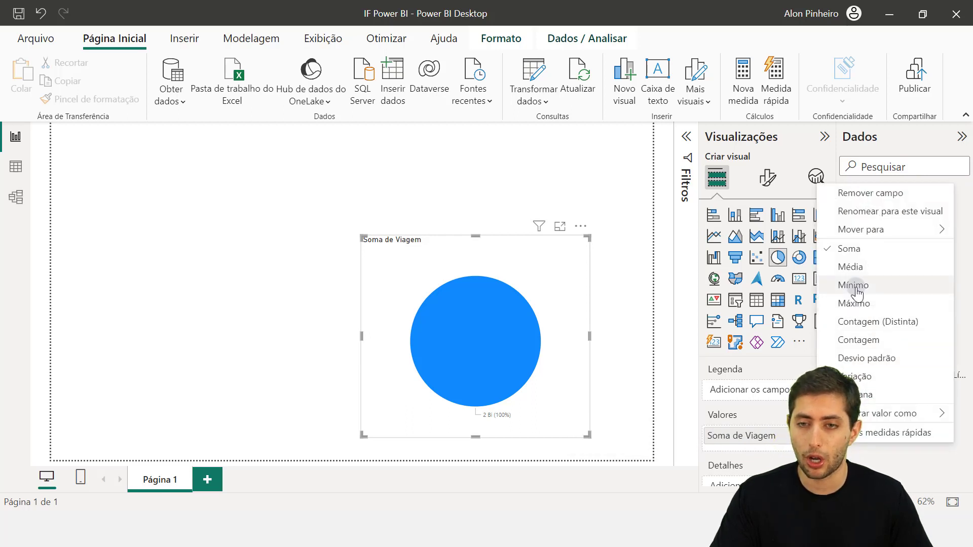
pyautogui.click(871, 349)
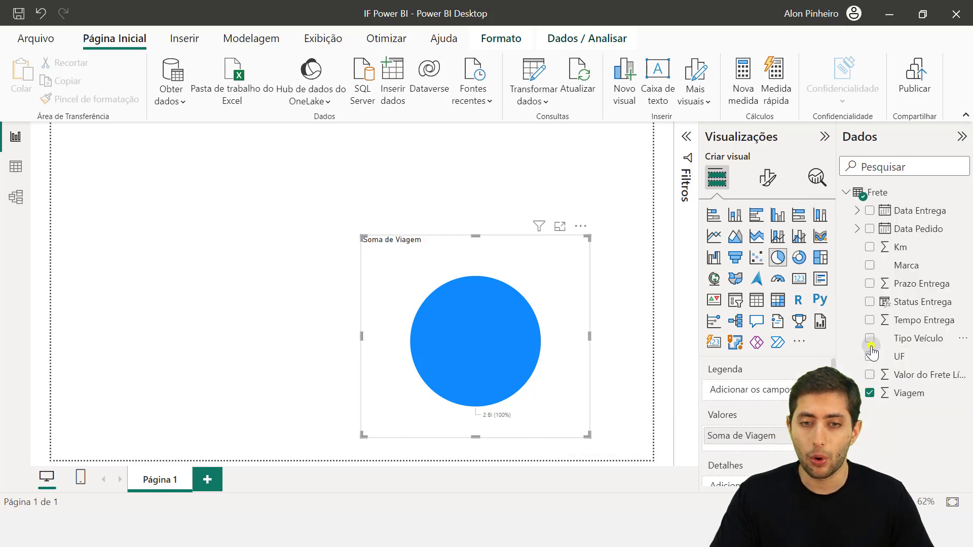
pyautogui.click(16, 167)
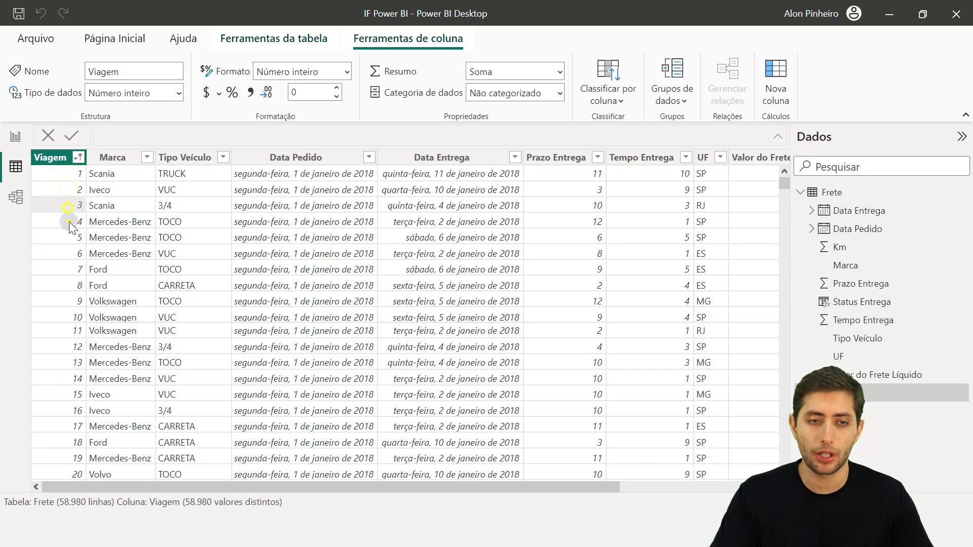
pyautogui.scroll(-2, 90, 309)
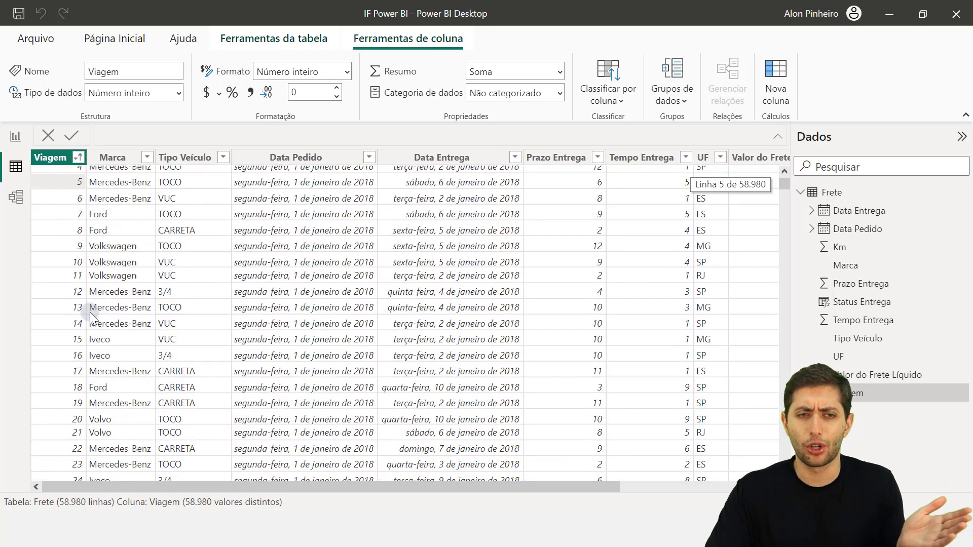
pyautogui.scroll(2, 89, 312)
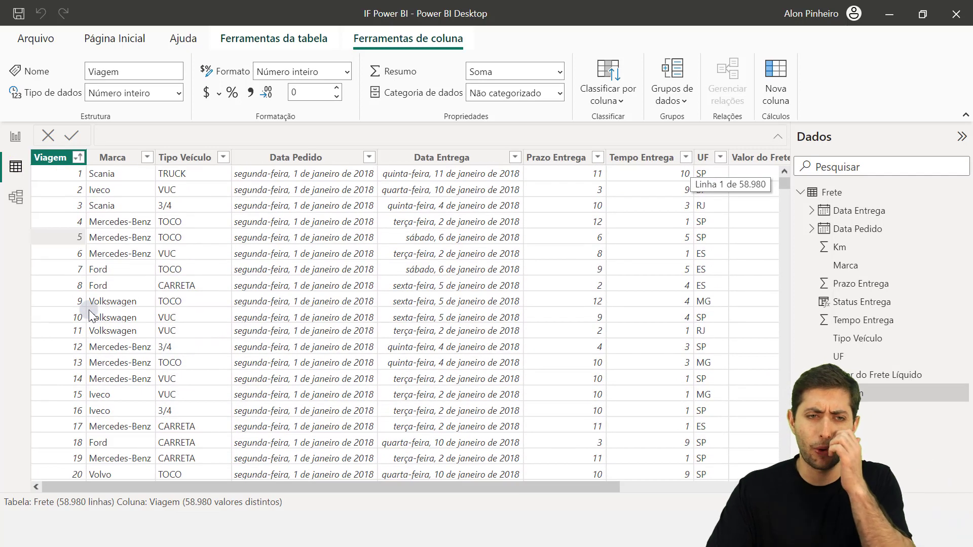
# Step: Set Status Entrega as the pie chart's legend on the report page and inspect the No Prazo and Atrasada slices
pyautogui.click(16, 140)
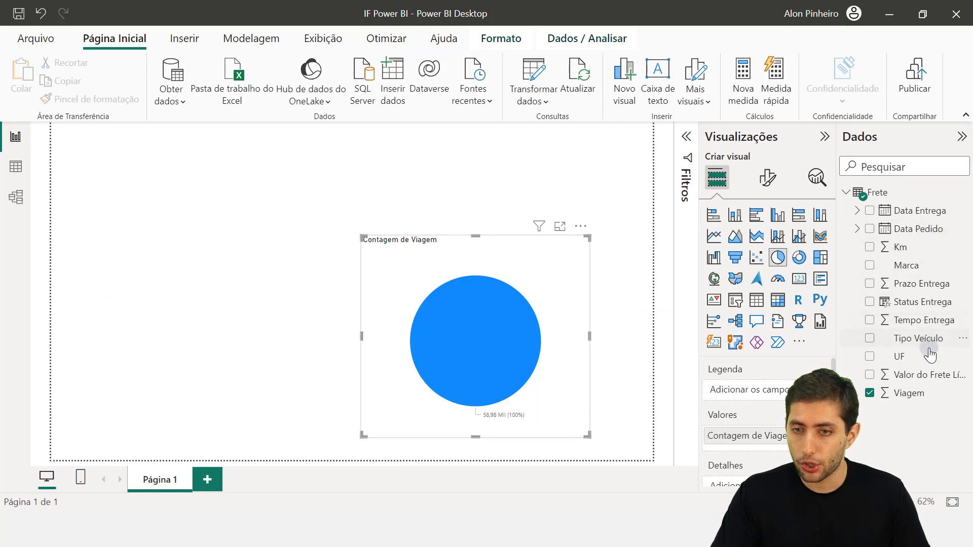
pyautogui.moveTo(922, 300); pyautogui.dragTo(783, 392)
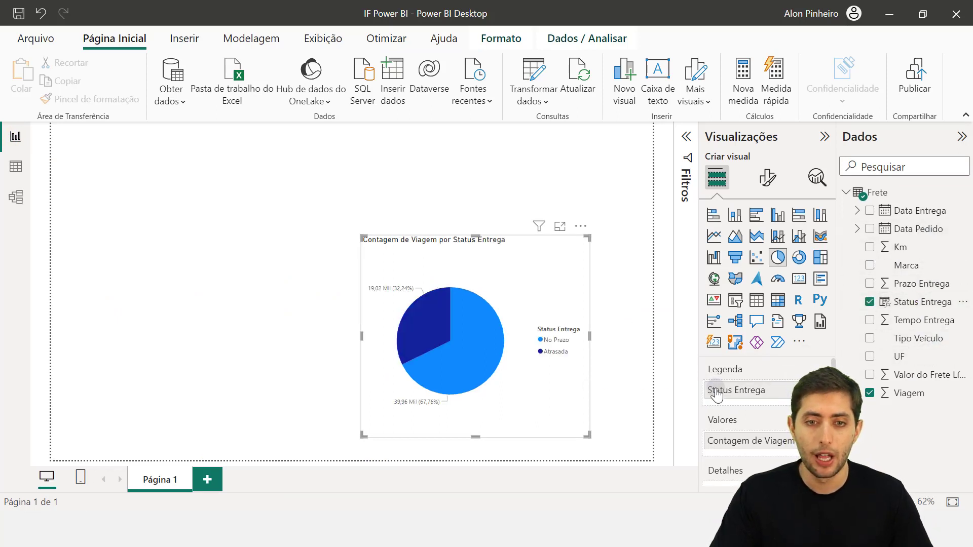
pyautogui.moveTo(472, 351)
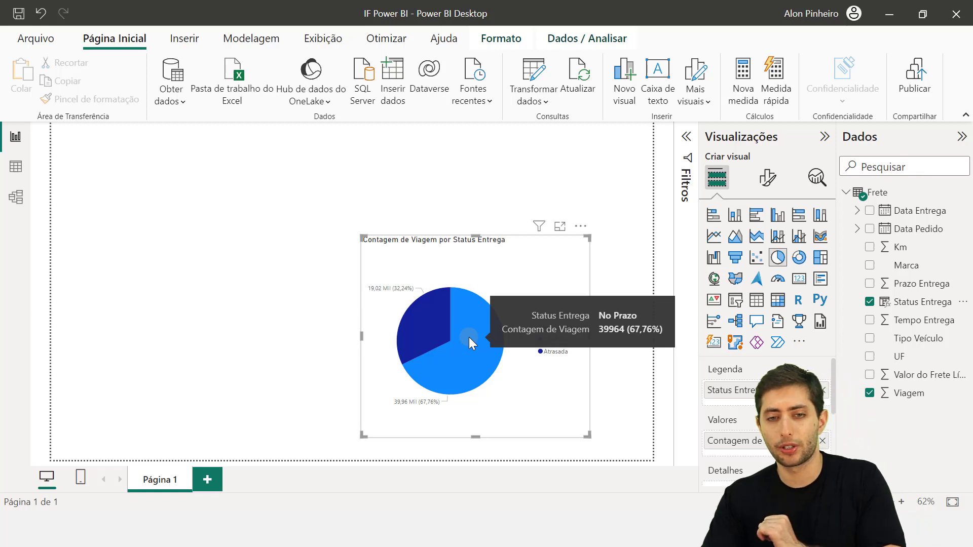
pyautogui.moveTo(435, 333)
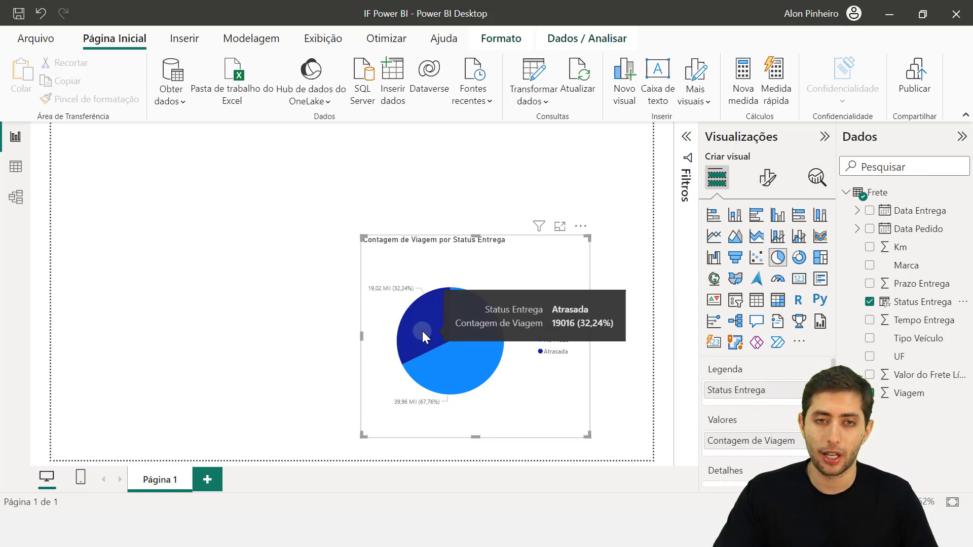
# Step: Try the Tidal Acessível report theme and switch back to the original theme
pyautogui.click(309, 45)
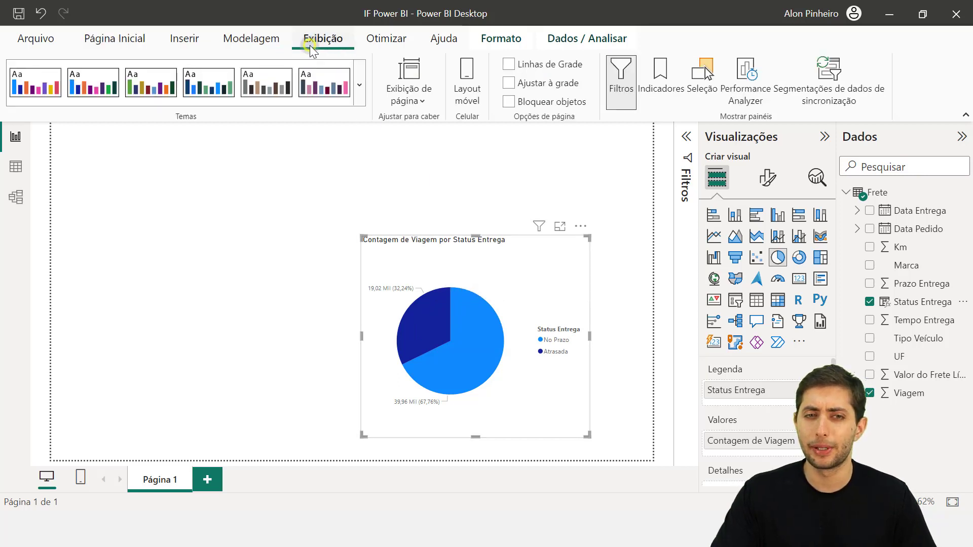
pyautogui.click(205, 92)
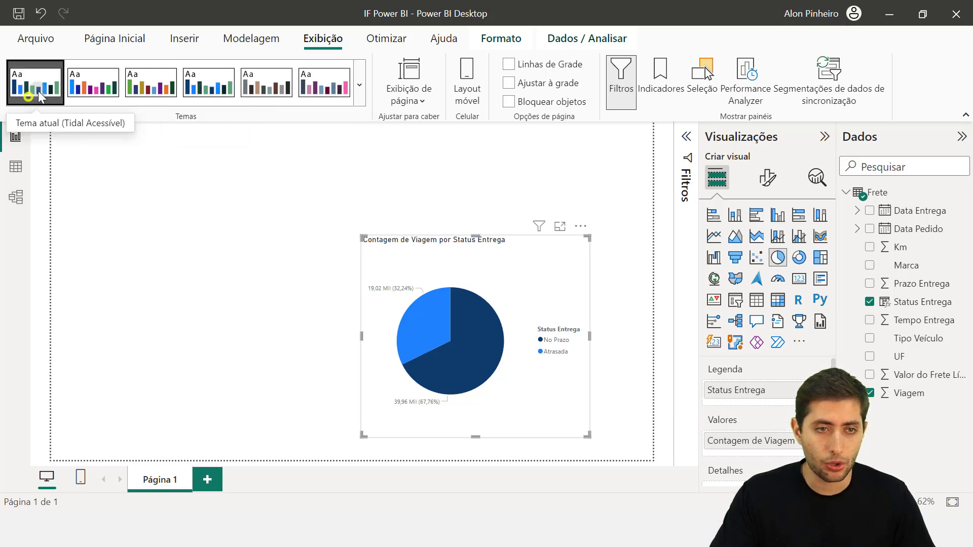
pyautogui.click(92, 89)
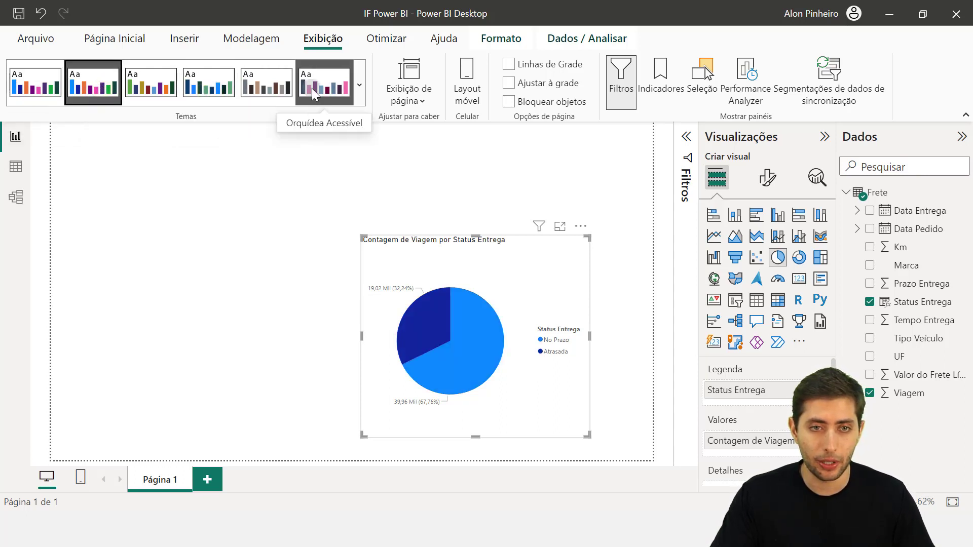
# Step: Apply the light-background Power BI report theme made up of blue shades to the report
pyautogui.click(359, 85)
pyautogui.scroll(-3, 256, 297)
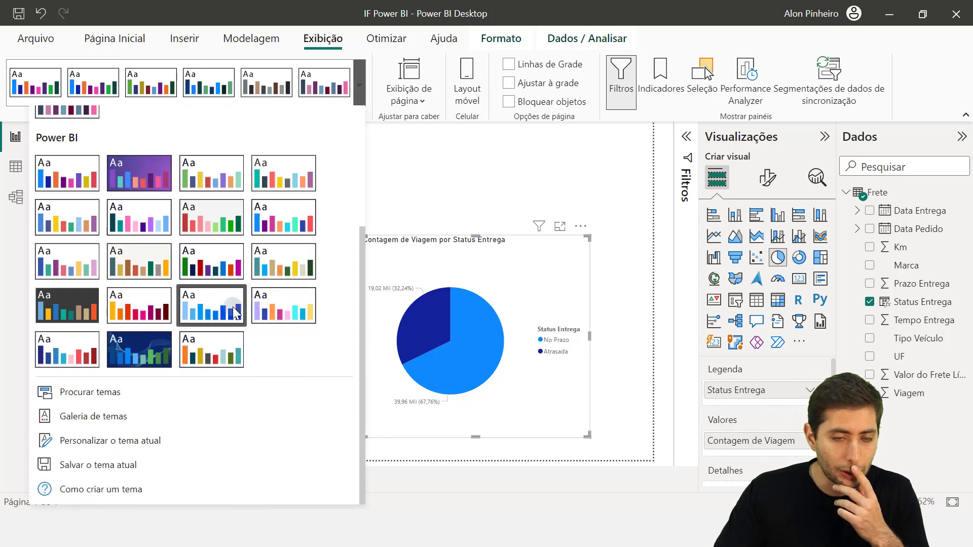
pyautogui.click(203, 314)
pyautogui.click(205, 316)
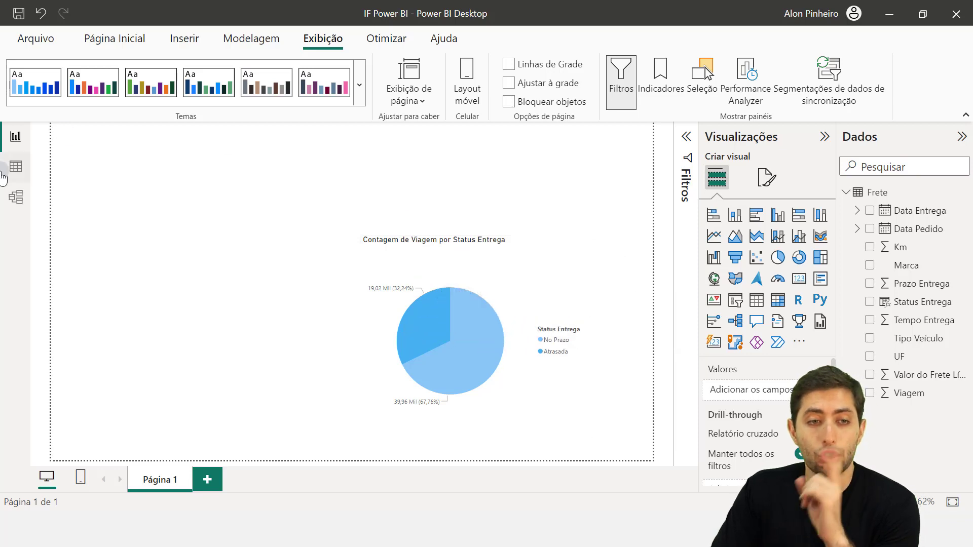
# Step: Review the Status Entrega formula in the Frete table data, examining the <= comparison, the Tempo Entrega reference and the "No Prazo" result
pyautogui.click(16, 167)
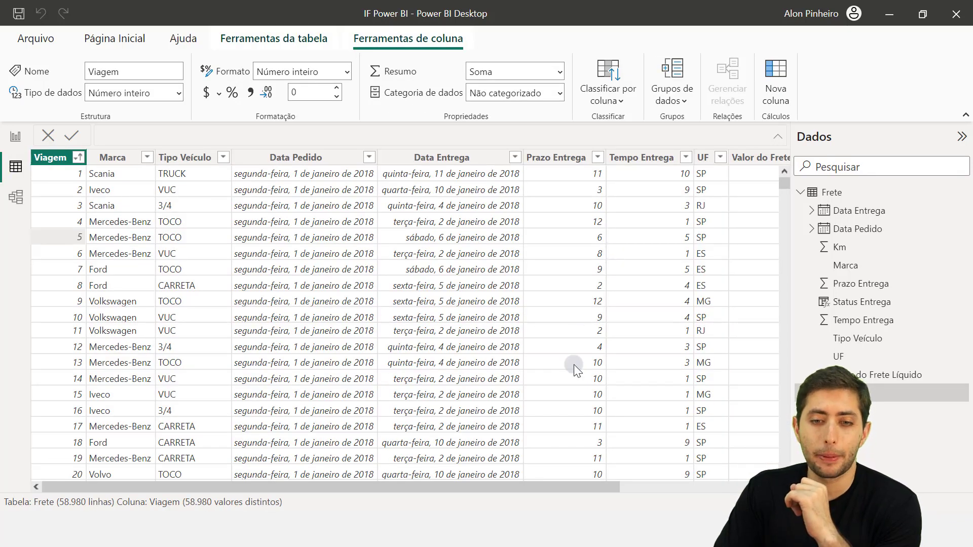
pyautogui.moveTo(589, 483); pyautogui.dragTo(737, 482)
pyautogui.click(730, 158)
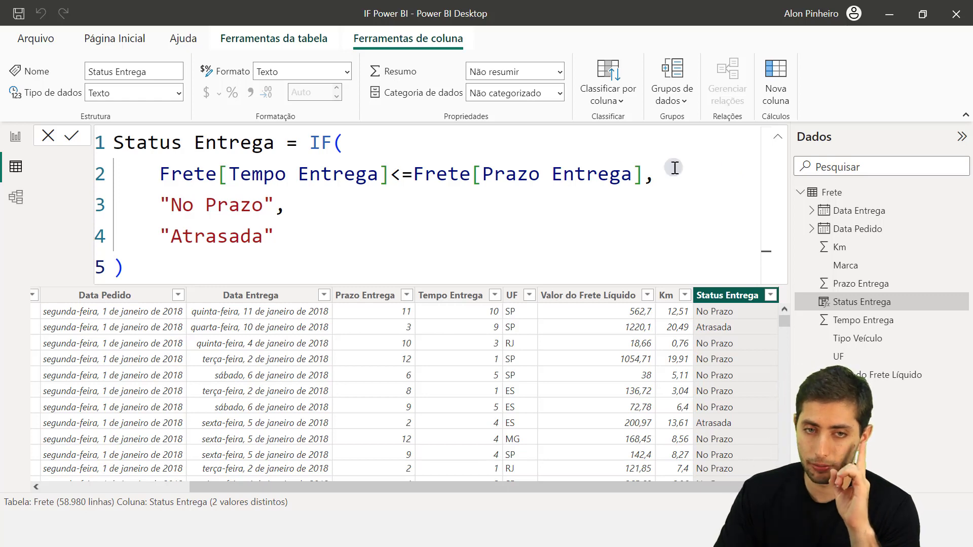
pyautogui.moveTo(390, 176); pyautogui.dragTo(413, 176)
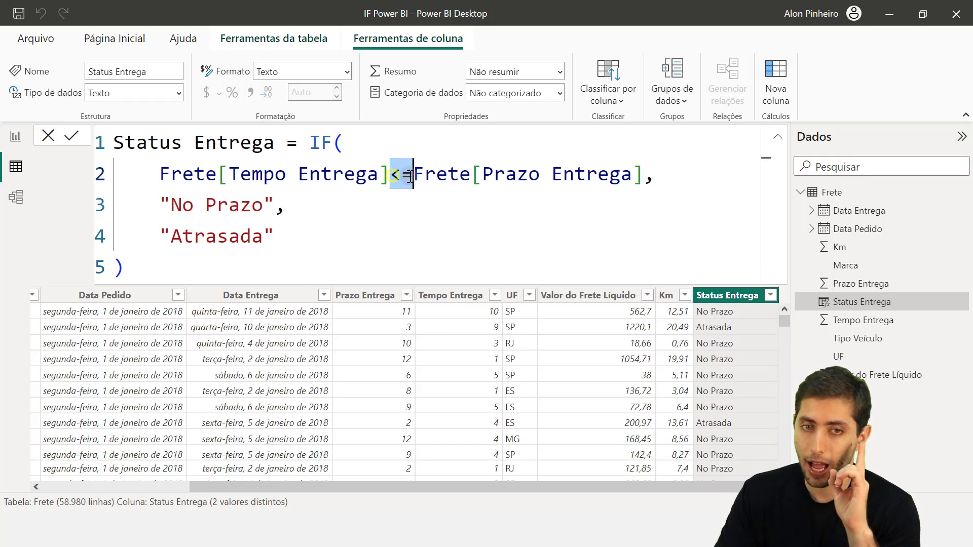
pyautogui.click(410, 176)
pyautogui.moveTo(274, 205); pyautogui.dragTo(162, 218)
pyautogui.moveTo(239, 178); pyautogui.dragTo(369, 176)
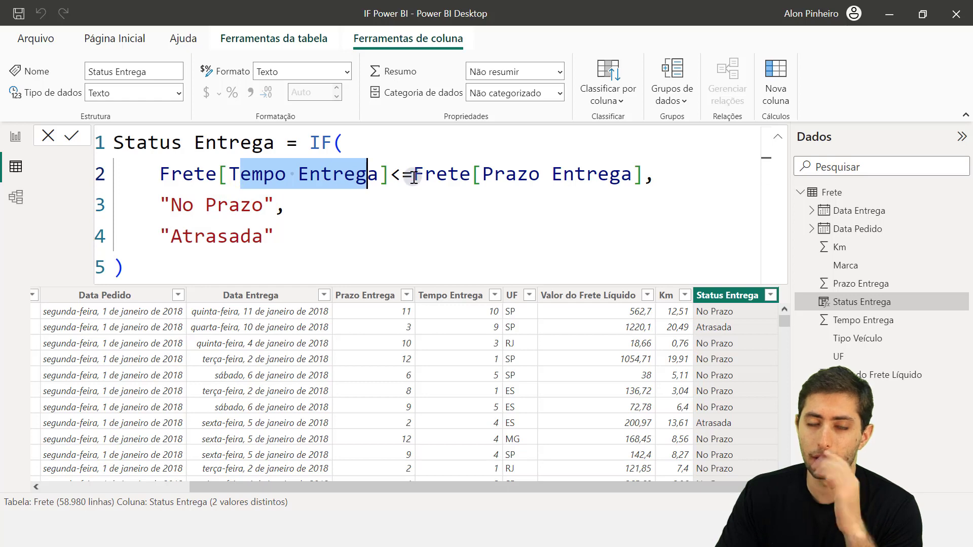
pyautogui.moveTo(399, 176); pyautogui.dragTo(409, 176)
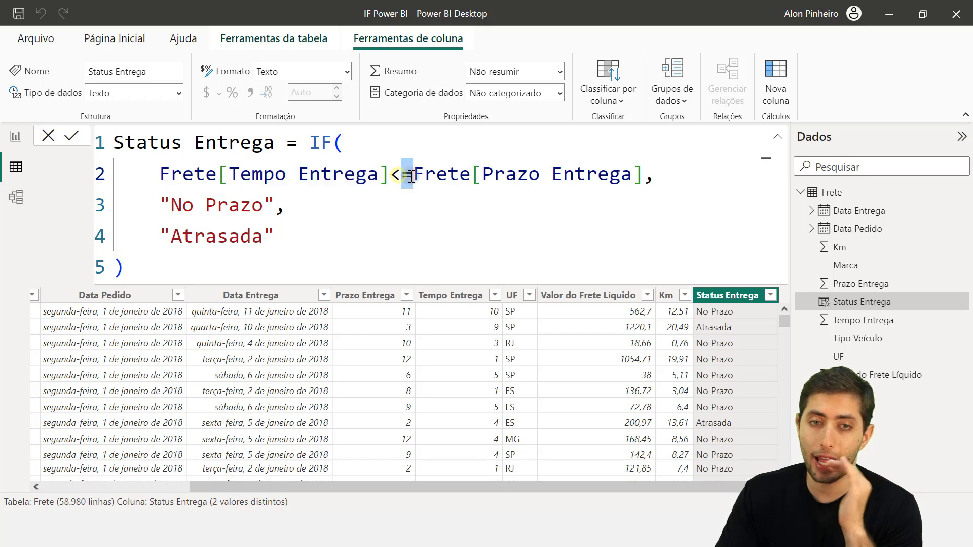
pyautogui.click(411, 191)
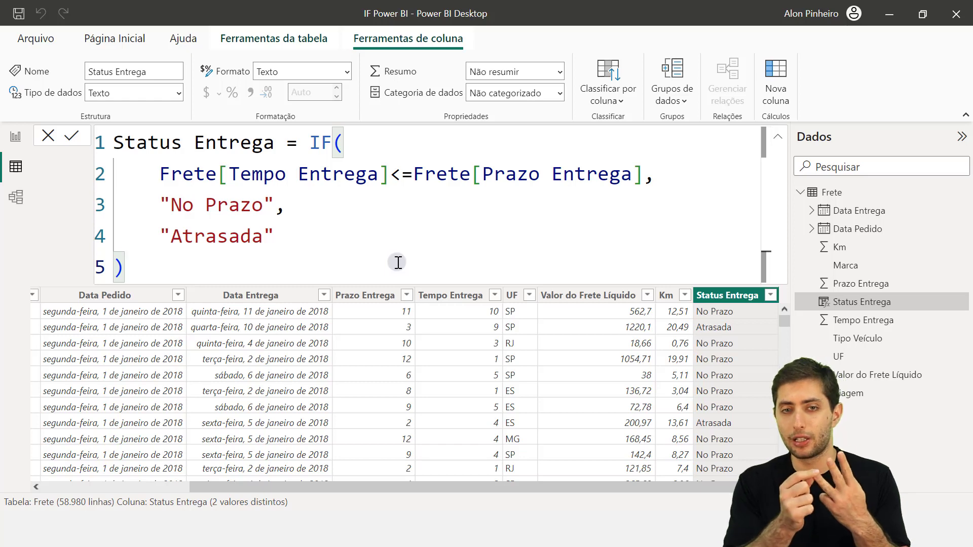
pyautogui.moveTo(218, 176); pyautogui.dragTo(357, 172)
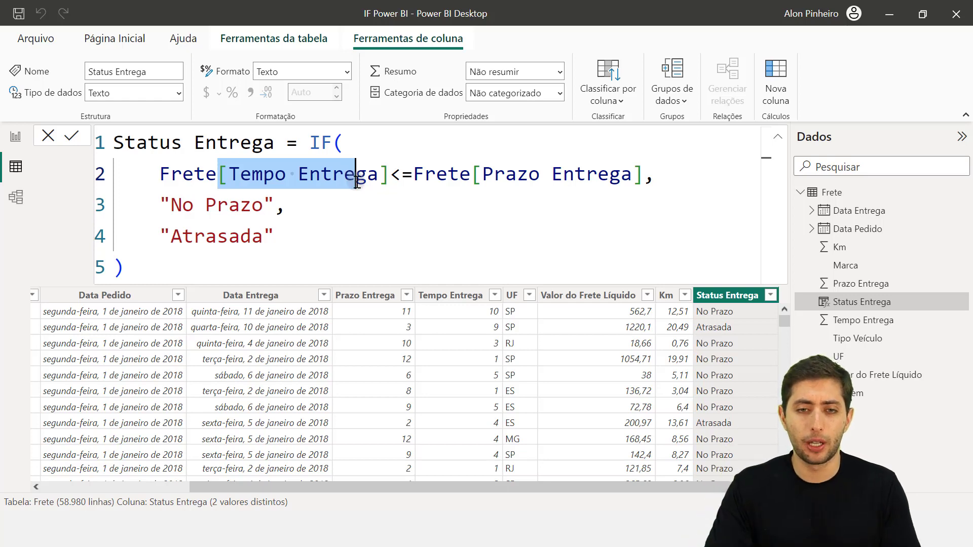
pyautogui.click(335, 255)
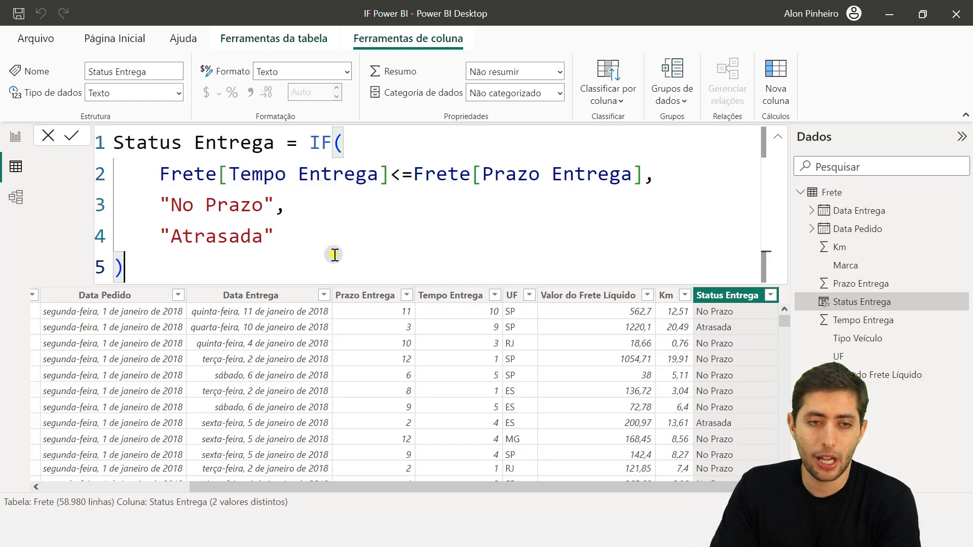
# Step: Delete the pie chart of Viagem by Status Entrega from the report page Página 1
pyautogui.click(16, 138)
pyautogui.click(559, 322)
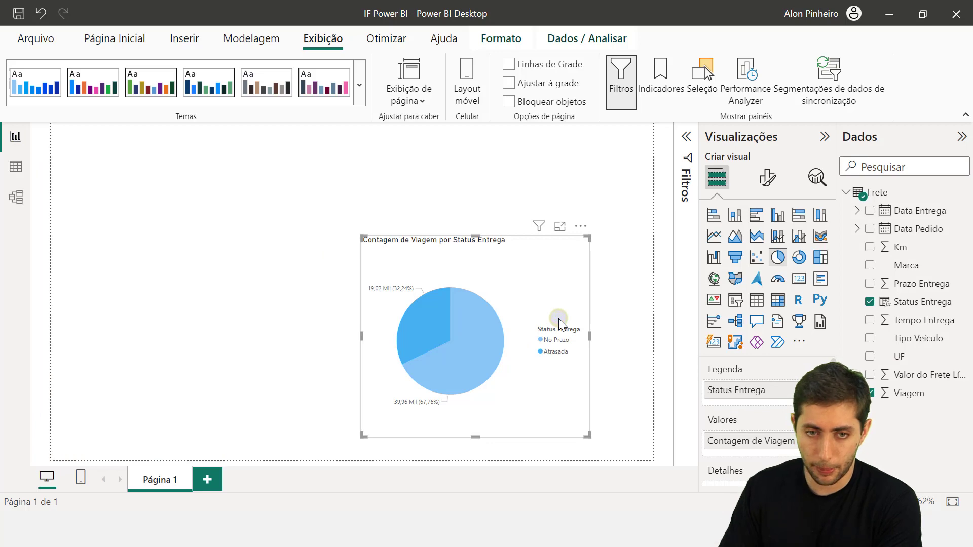
pyautogui.press('Delete')
# Step: Clear the whole IF expression from the Status Entrega column formula in the Frete table, keeping only "Status Entrega =", and commit it
pyautogui.click(11, 165)
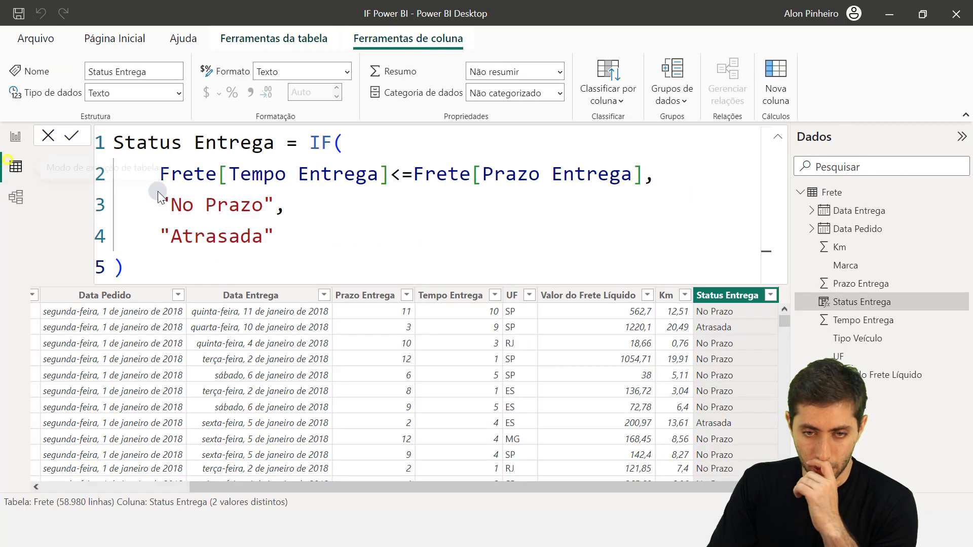
pyautogui.moveTo(552, 265); pyautogui.dragTo(319, 152)
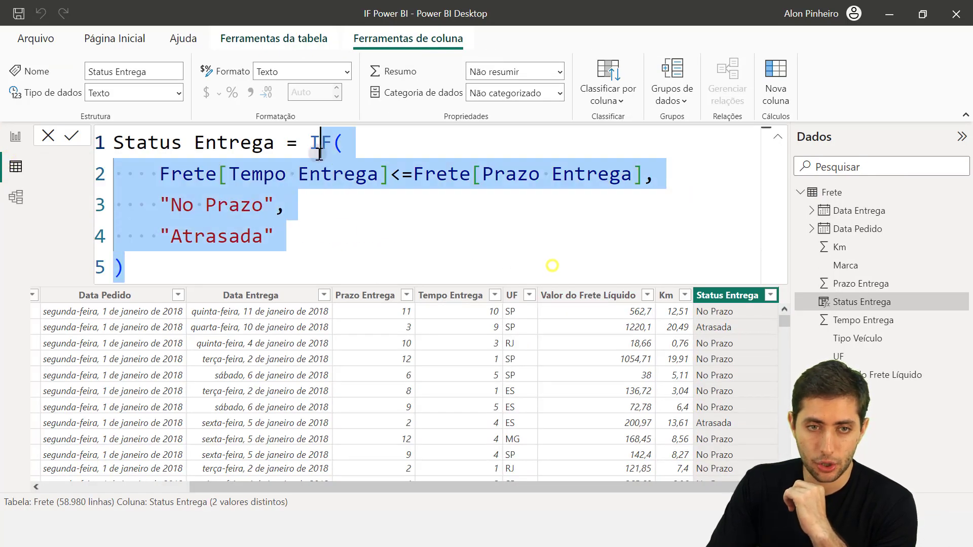
pyautogui.press('BackSpace')
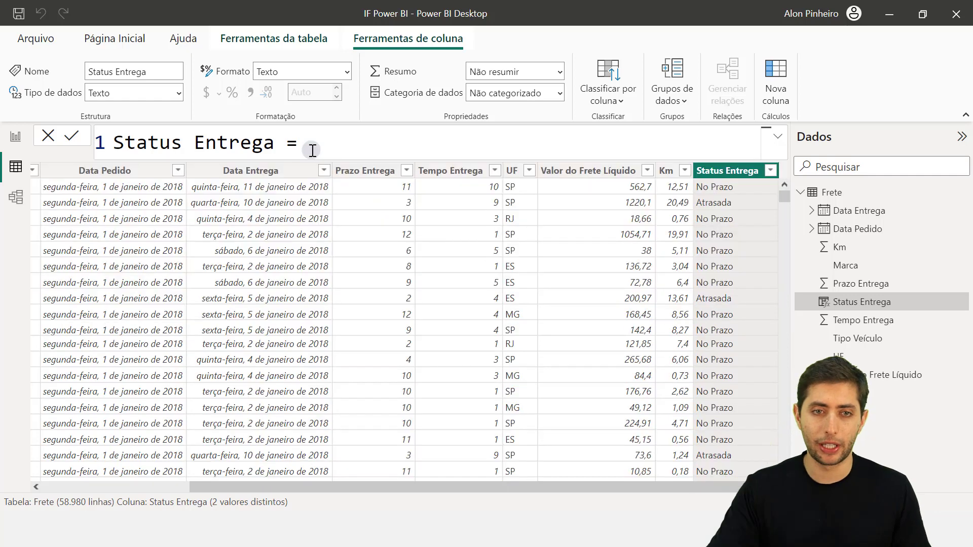
pyautogui.press('Return')
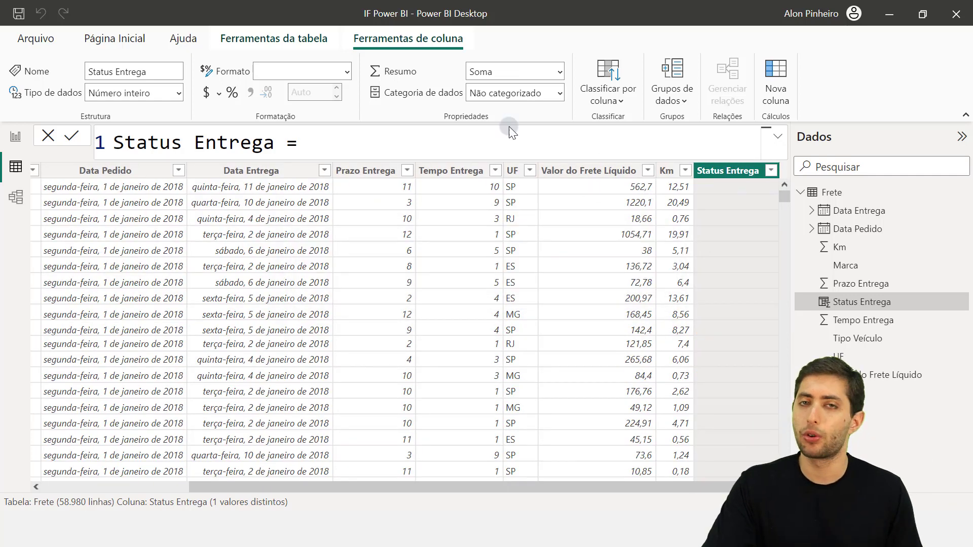
# Step: Start a new IF in the Status Entrega formula with the condition Frete[Tempo Entrega]<Frete[Prazo Entrega] on its own line
pyautogui.write('if')
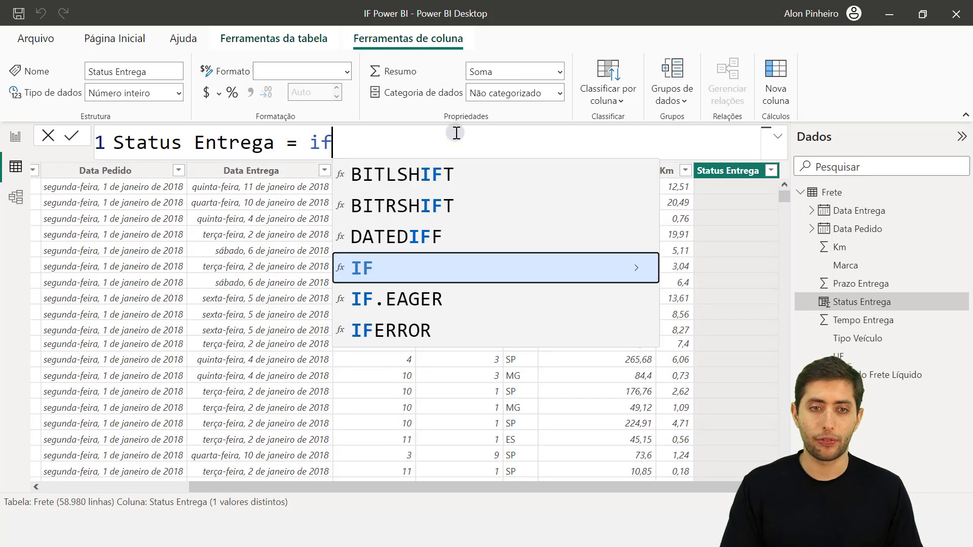
pyautogui.press('Tab')
pyautogui.hotkey('shift', 'Return')
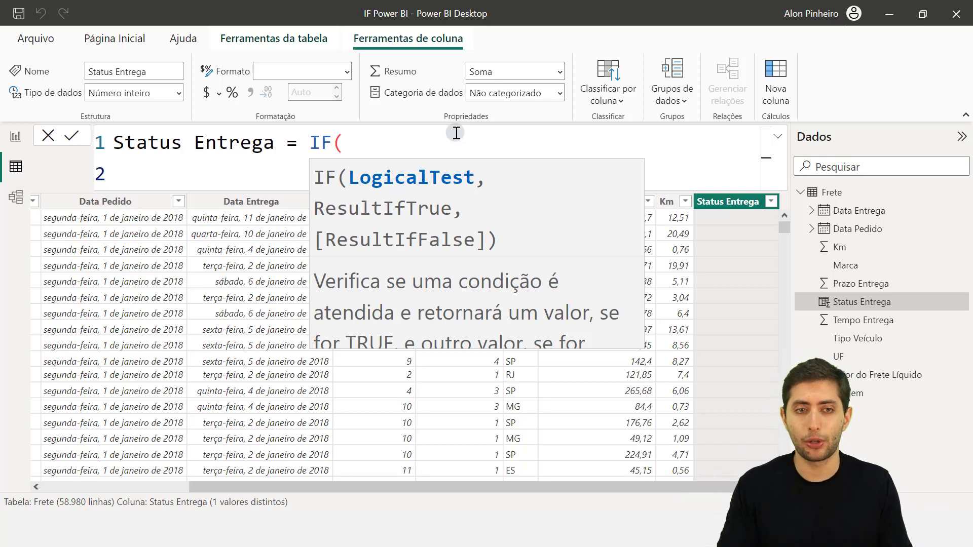
pyautogui.write('tempo en')
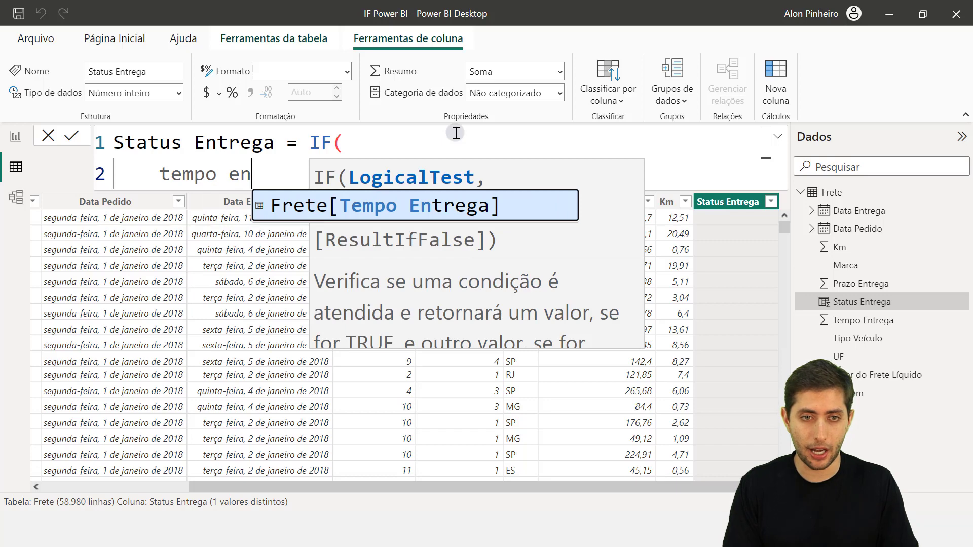
pyautogui.press('Tab')
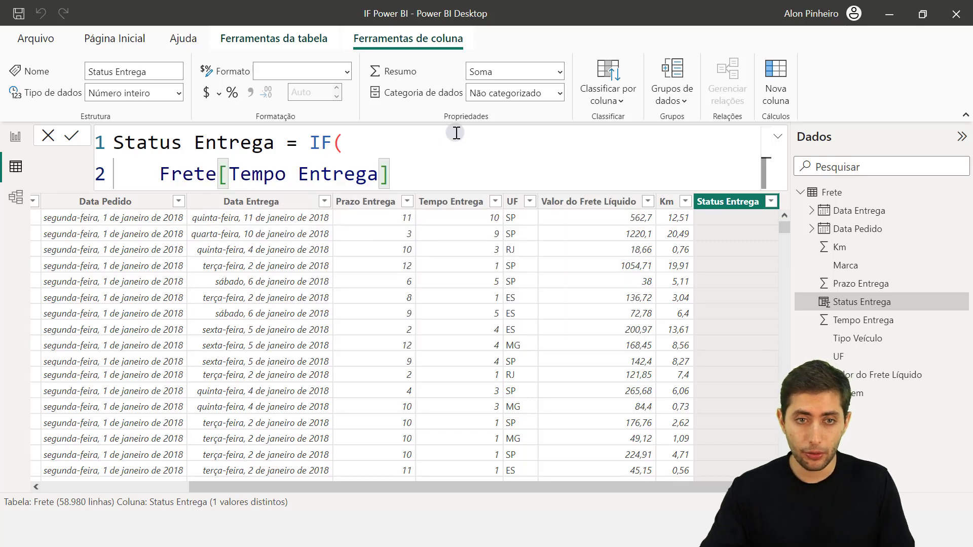
pyautogui.write('<')
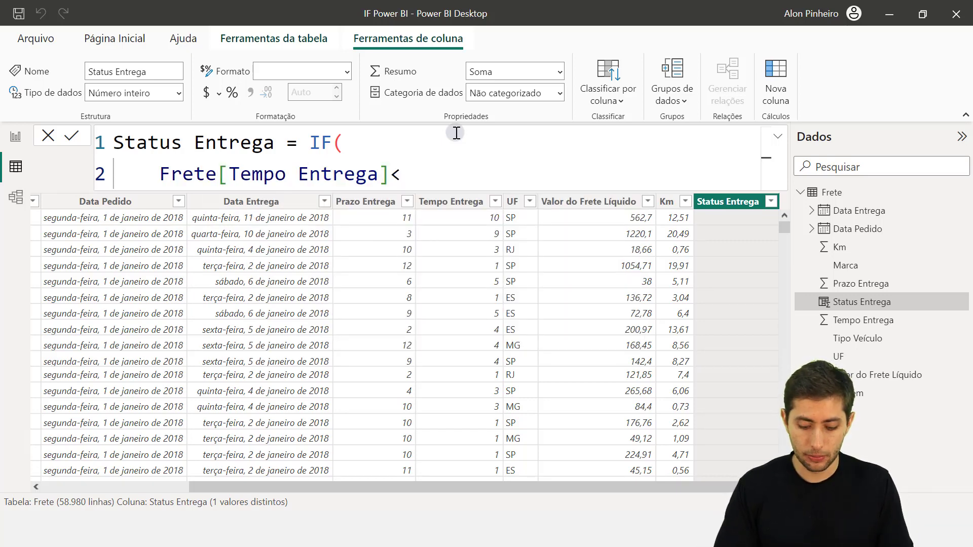
pyautogui.write('prazo')
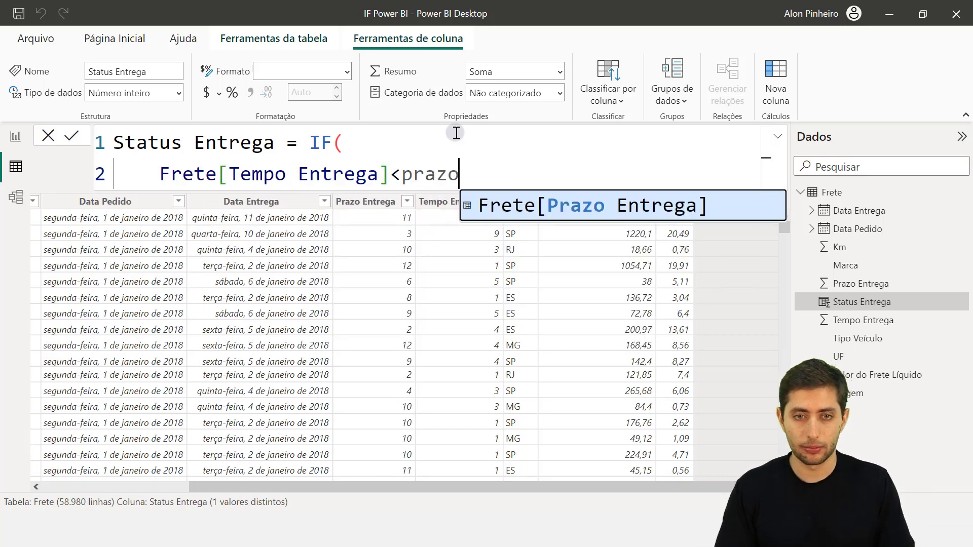
pyautogui.press('Tab')
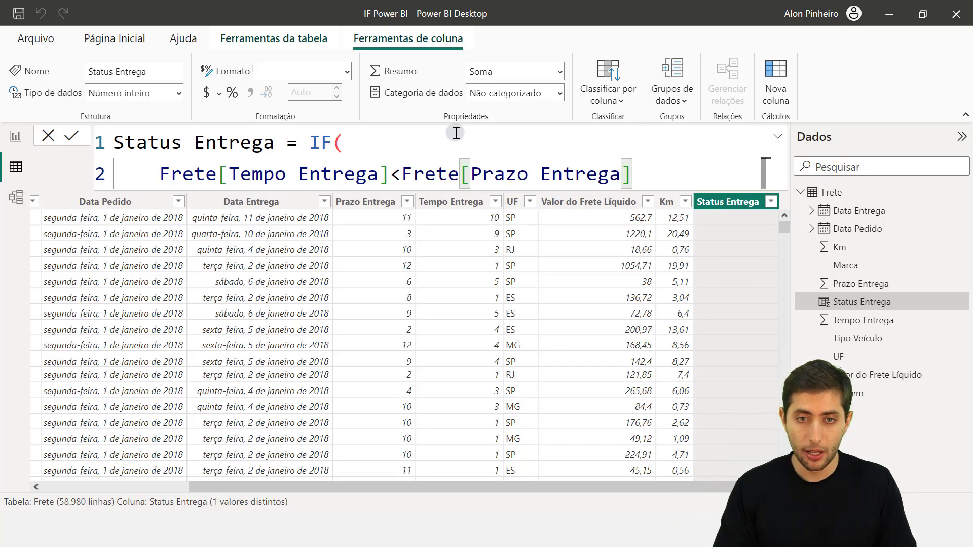
pyautogui.write(',')
pyautogui.hotkey('shift', 'Return')
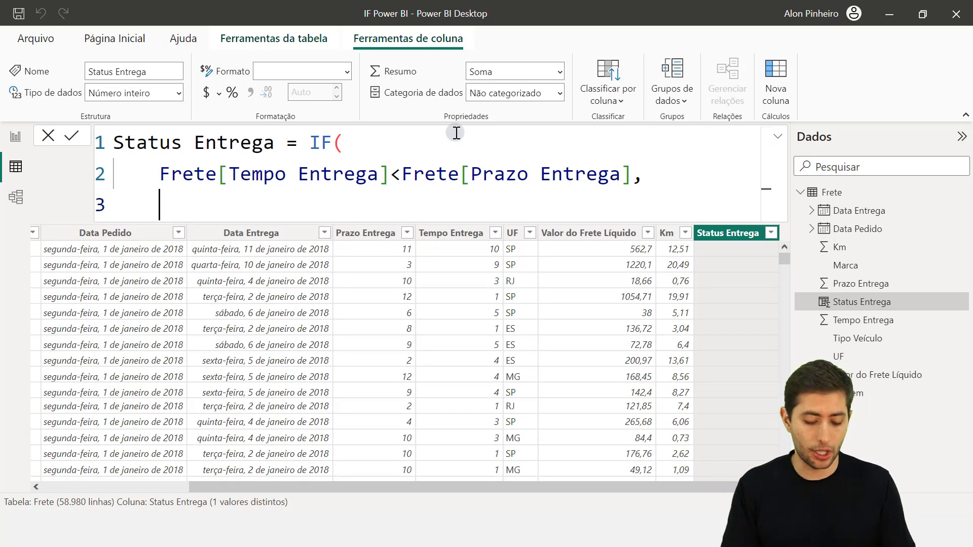
# Step: Enter "Adiantada" as the first IF's true result and start a line for its false result
pyautogui.write('"Adian')
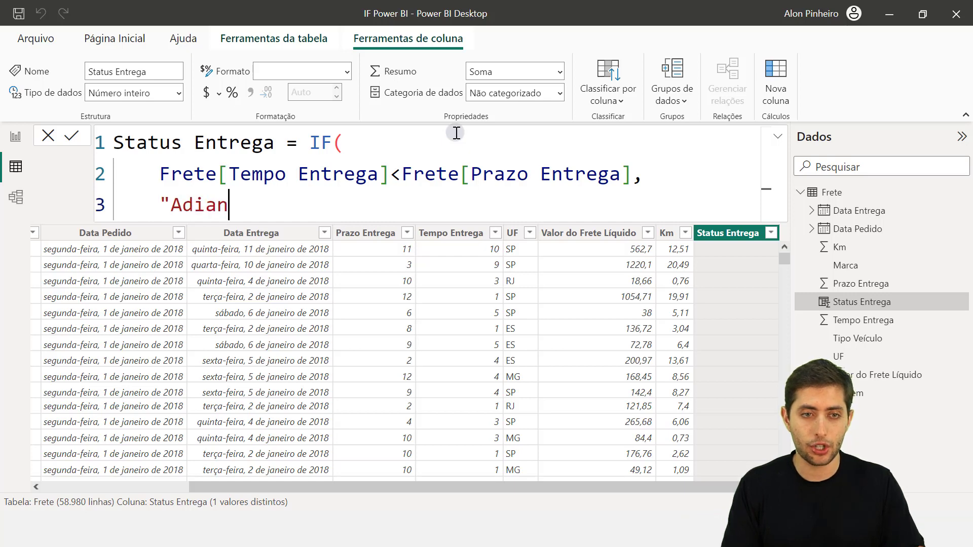
pyautogui.write('tada",')
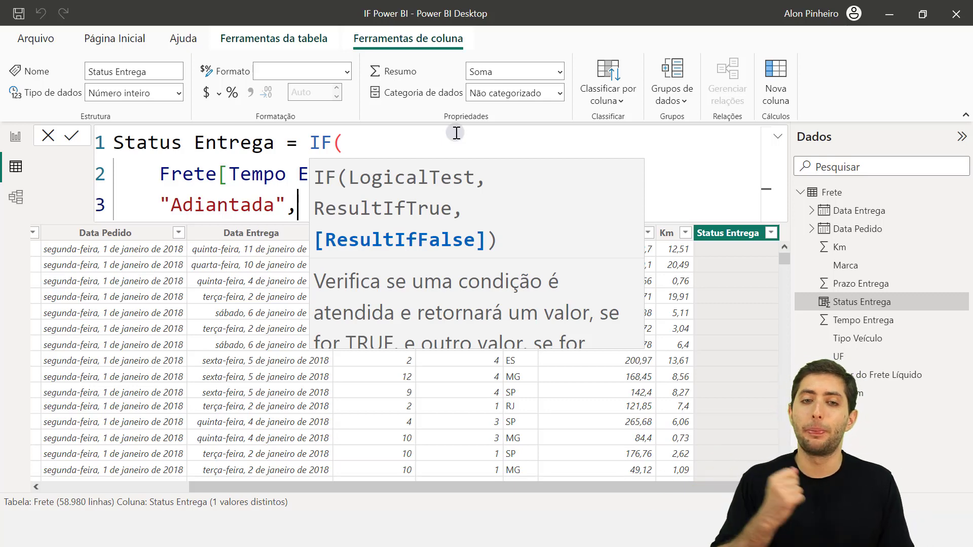
pyautogui.hotkey('shift', 'Return')
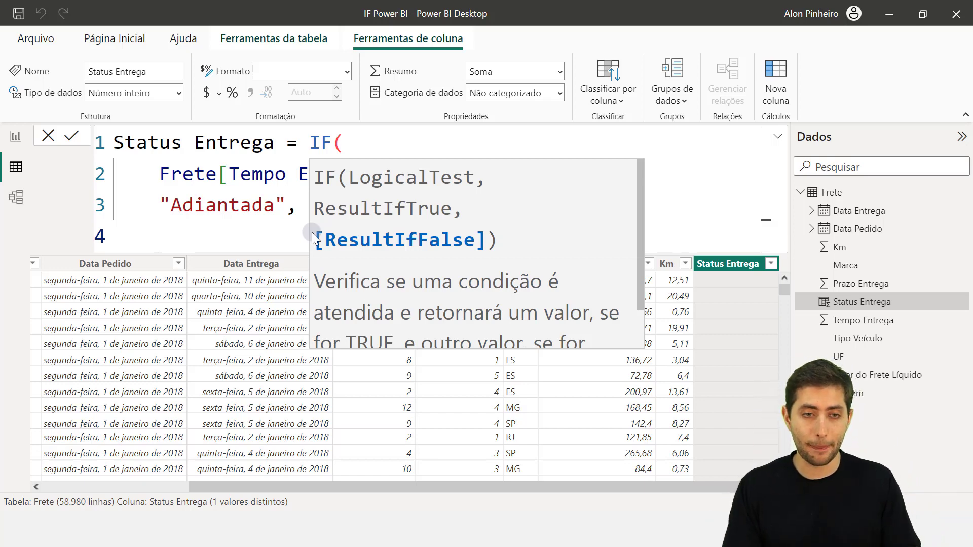
# Step: Nest a second IF as the false result, testing Frete[Tempo Entrega]=Frete[Prazo Entrega]
pyautogui.write('if')
pyautogui.press('Tab')
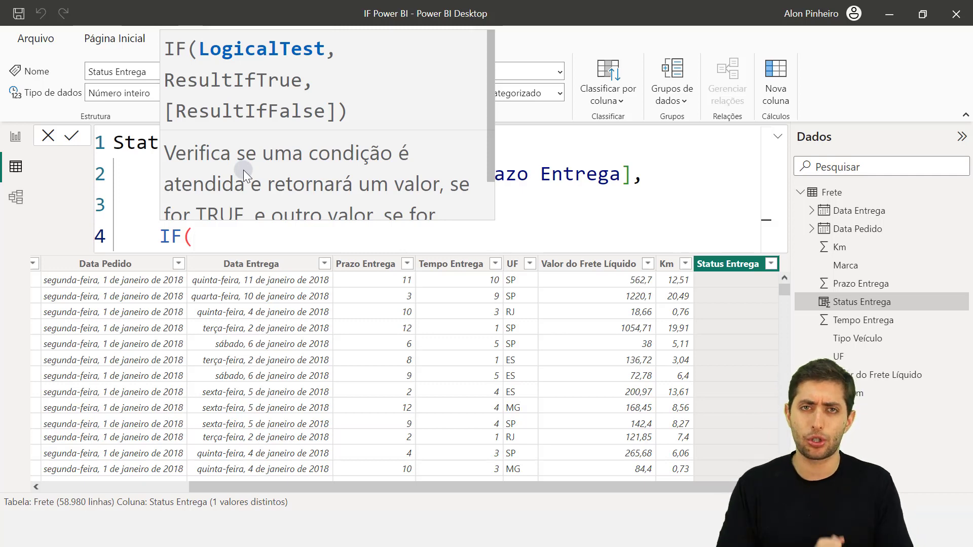
pyautogui.write('tempo en')
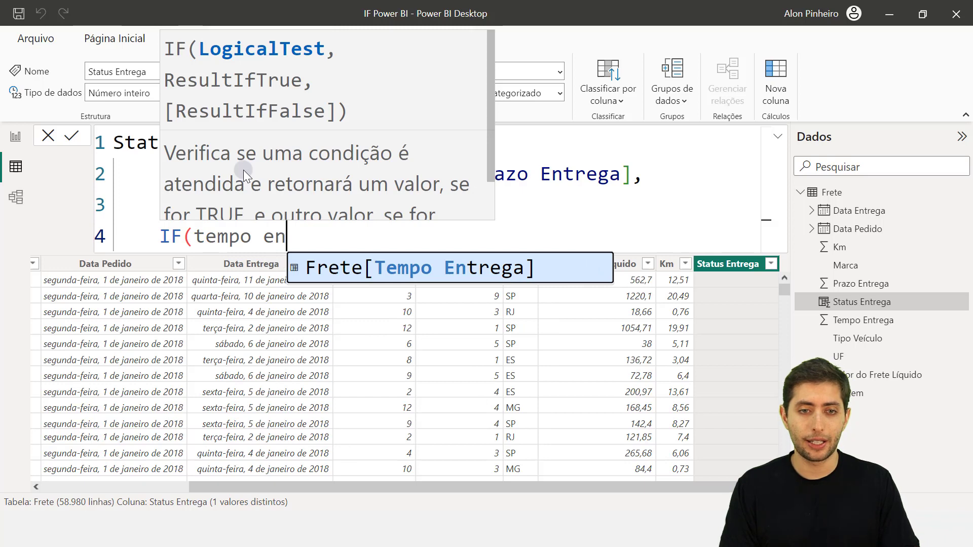
pyautogui.press('Tab')
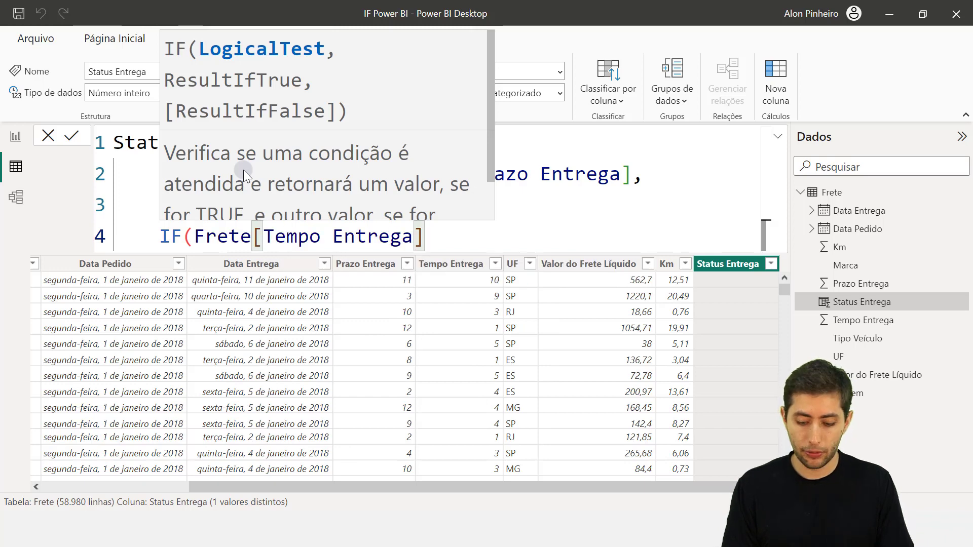
pyautogui.write('=prazo')
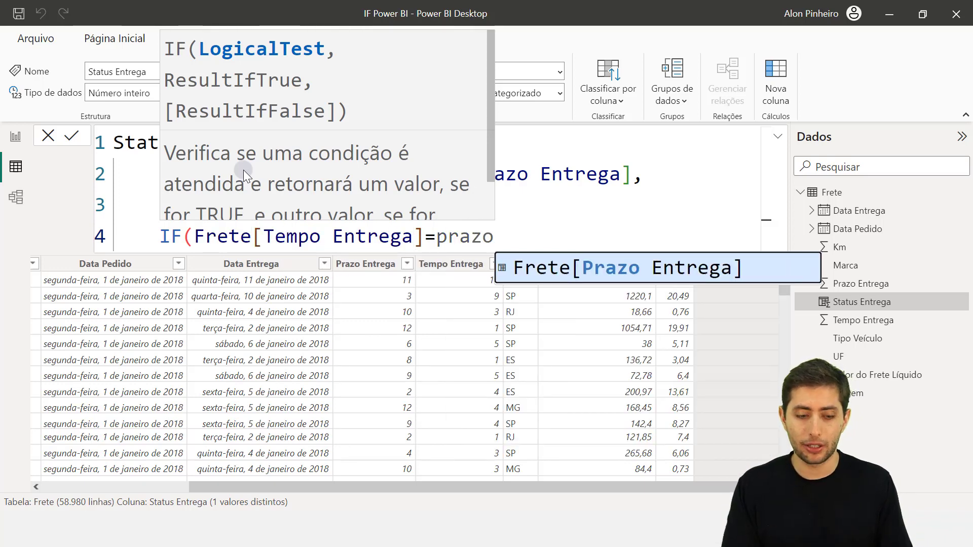
pyautogui.press('Tab')
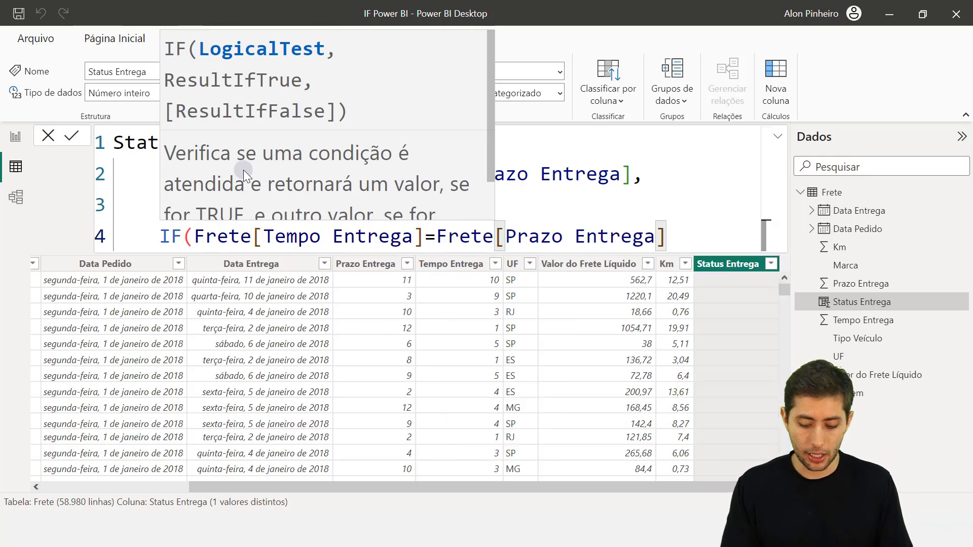
pyautogui.write(',')
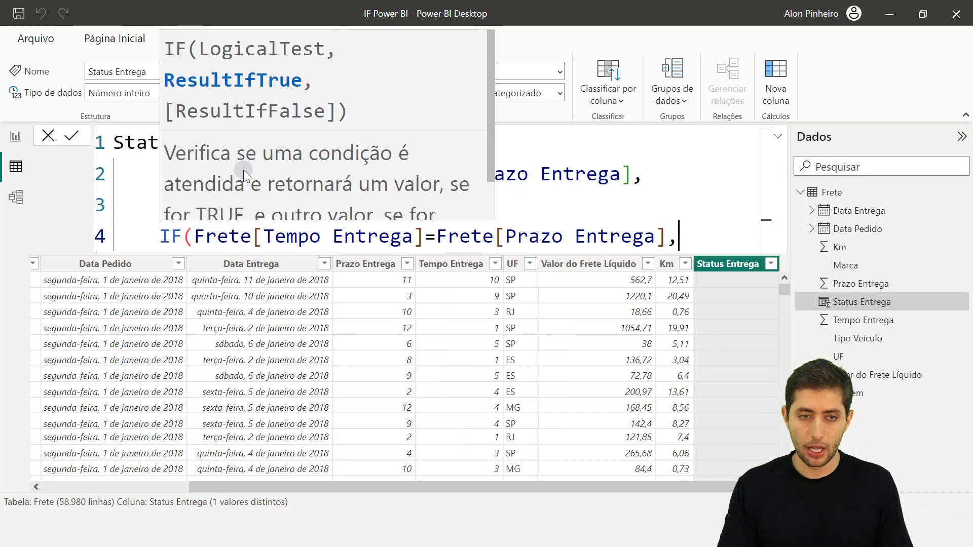
# Step: Enter "No Prazo" on a new line as the nested IF's true result and dismiss the function hint
pyautogui.hotkey('shift', 'Return')
pyautogui.write('"No Prazo"')
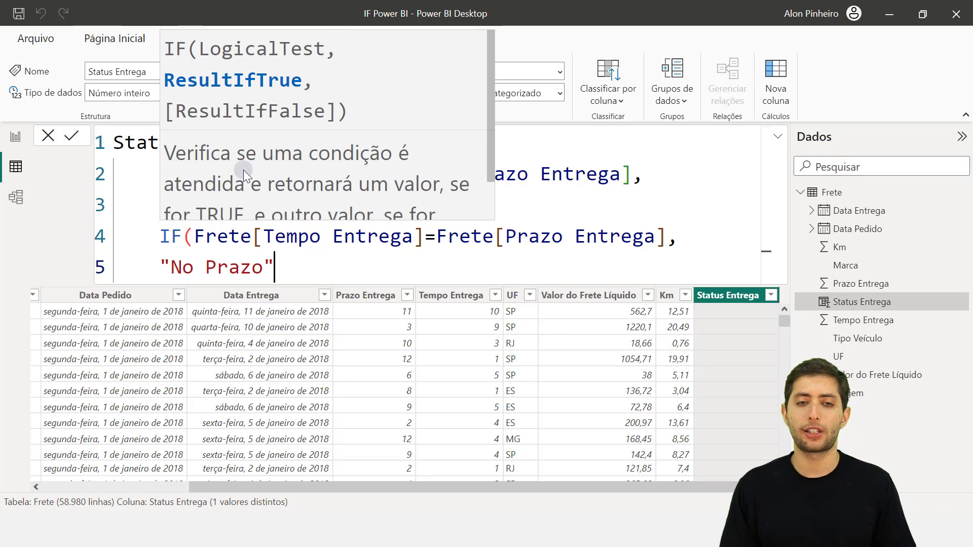
pyautogui.write(',')
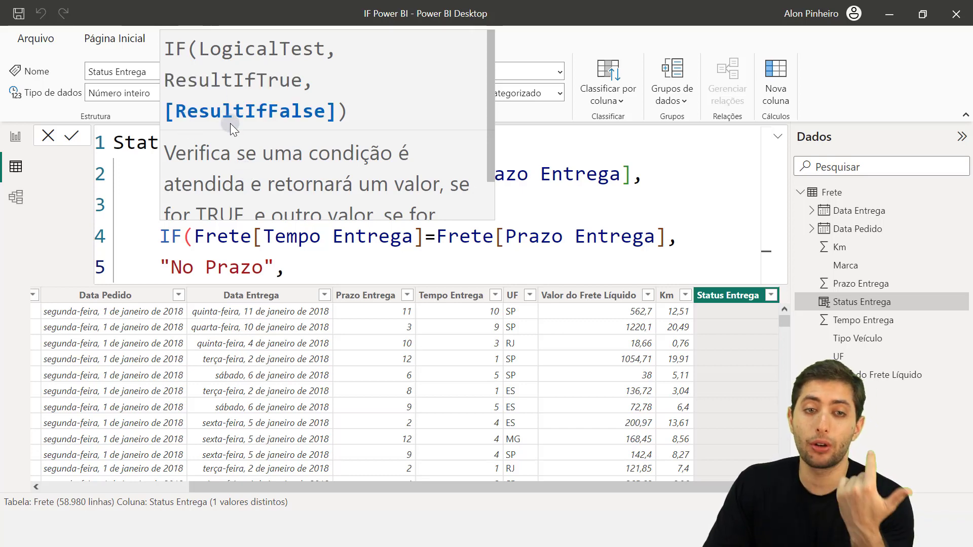
pyautogui.press('Escape')
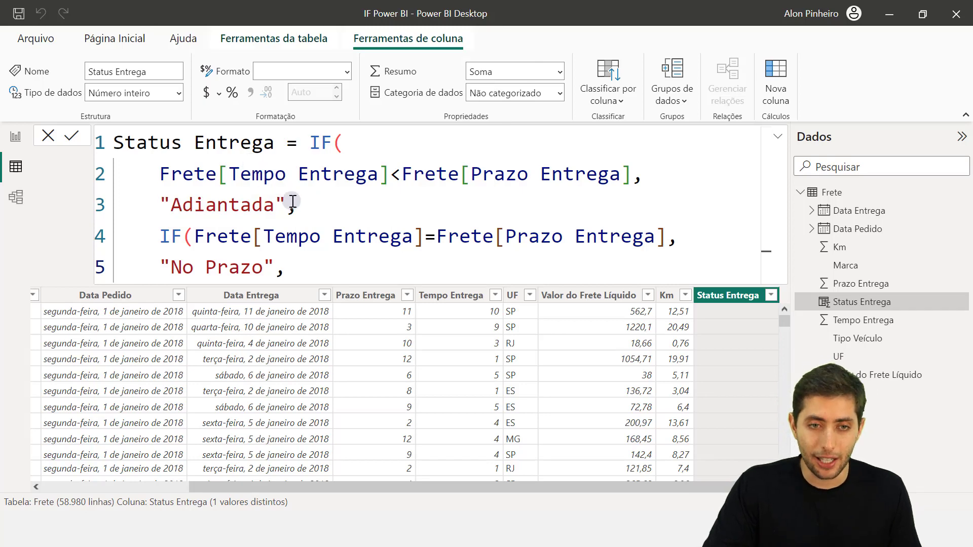
# Step: Enter "Atrasada" on a new line as the nested IF's false result in the Status Entrega formula
pyautogui.moveTo(160, 174); pyautogui.dragTo(563, 174)
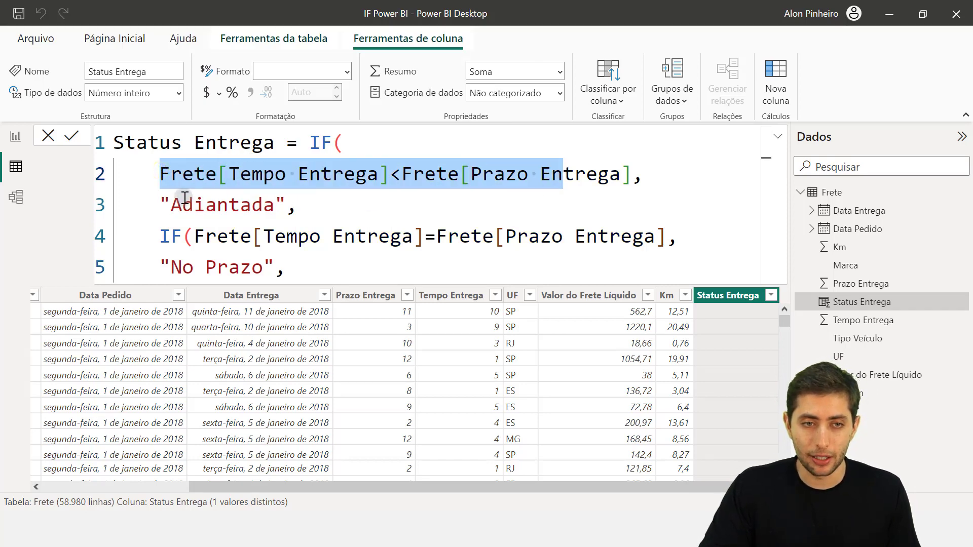
pyautogui.moveTo(171, 204); pyautogui.dragTo(276, 204)
pyautogui.moveTo(171, 267); pyautogui.dragTo(267, 265)
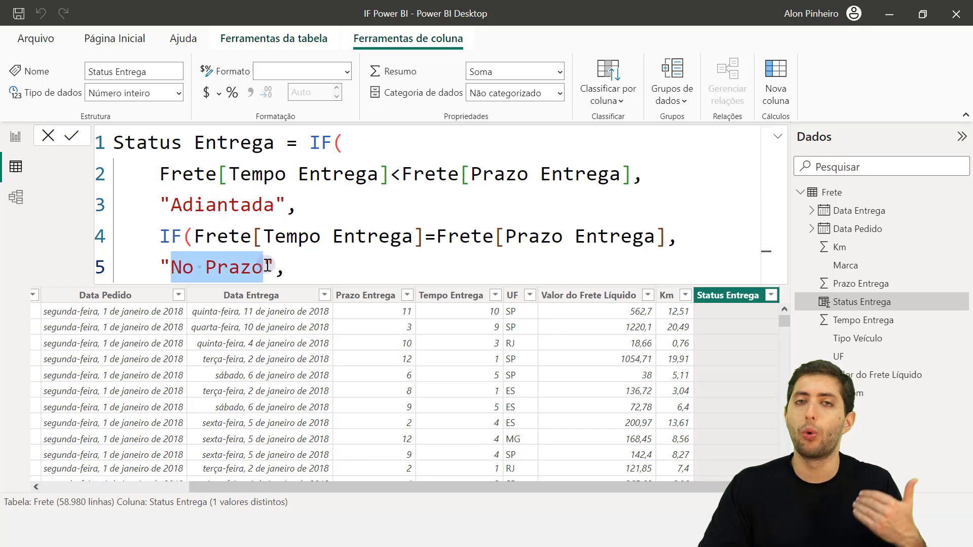
pyautogui.click(312, 272)
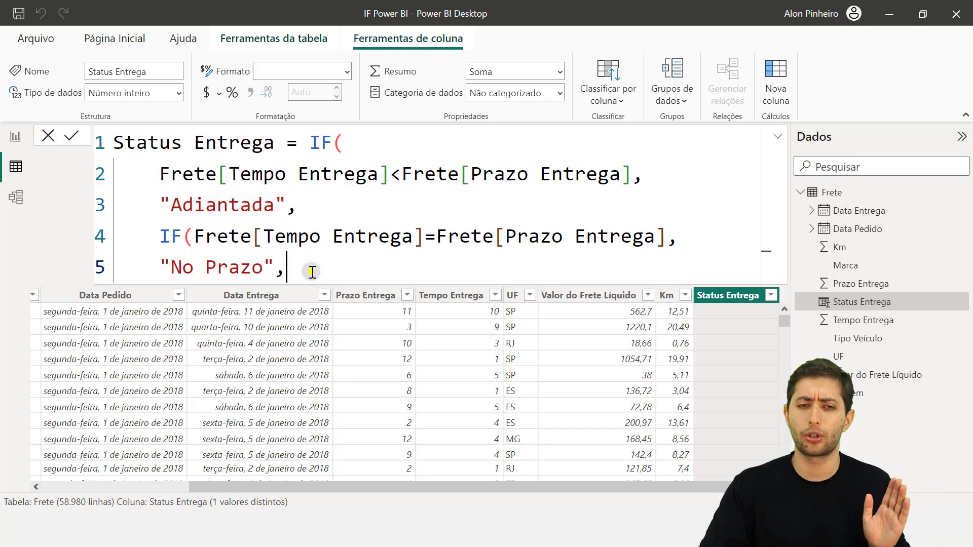
pyautogui.press('Return')
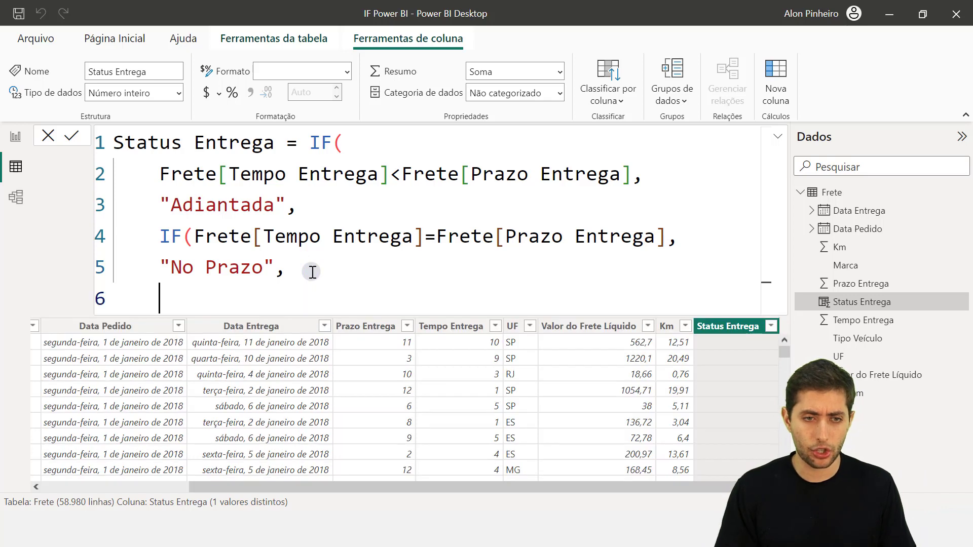
pyautogui.write('"Atrasada"')
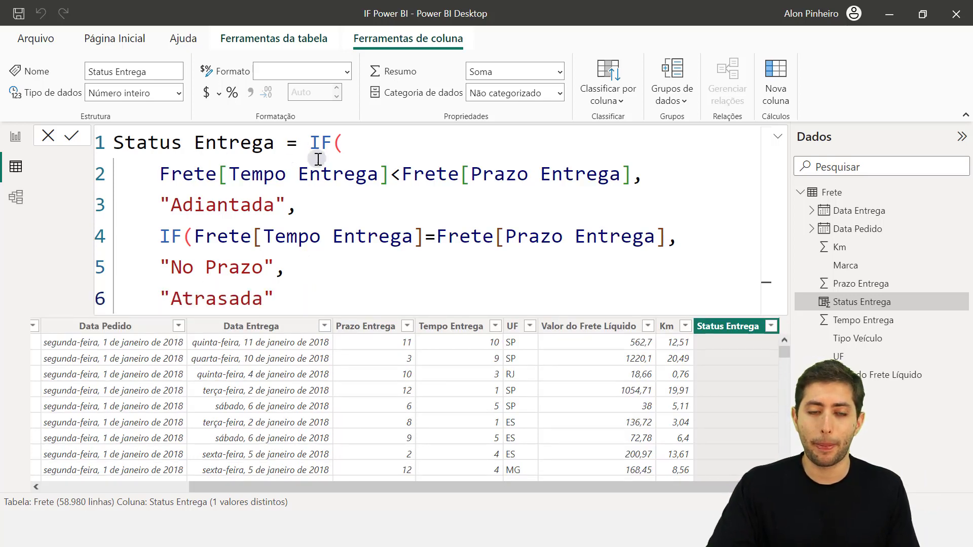
# Step: Review the conditions and results of both IFs, from "Adiantada" through "No Prazo" to "Atrasada"
pyautogui.moveTo(159, 174); pyautogui.dragTo(603, 175)
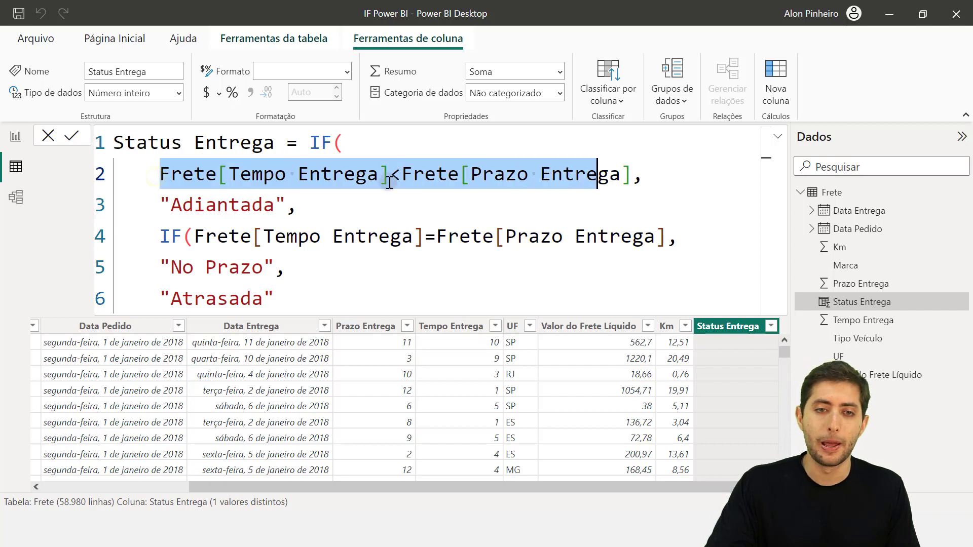
pyautogui.click(321, 174)
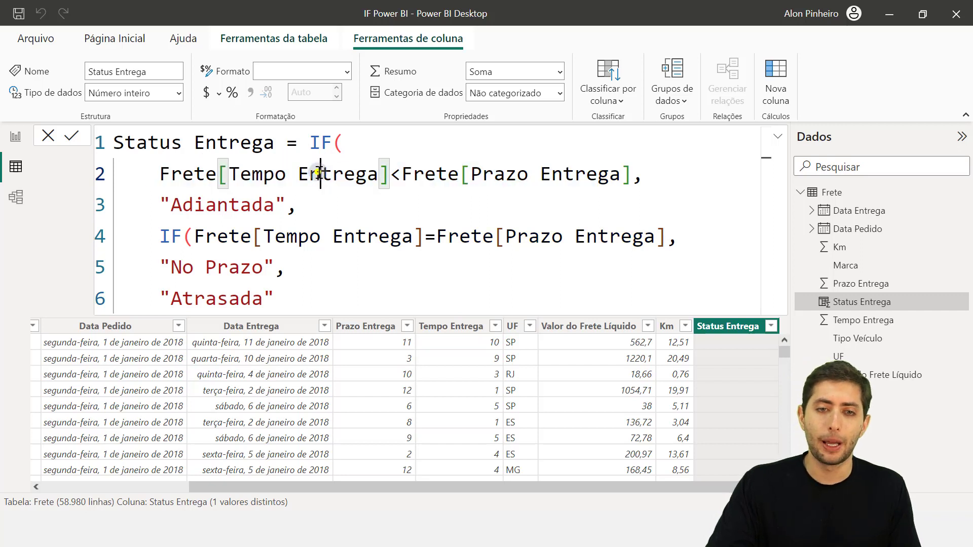
pyautogui.click(576, 192)
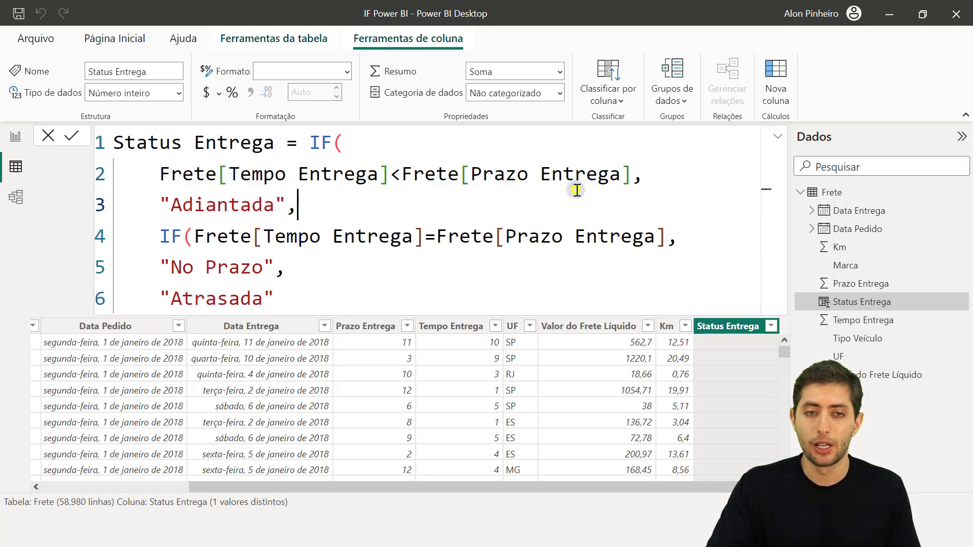
pyautogui.doubleClick(208, 206)
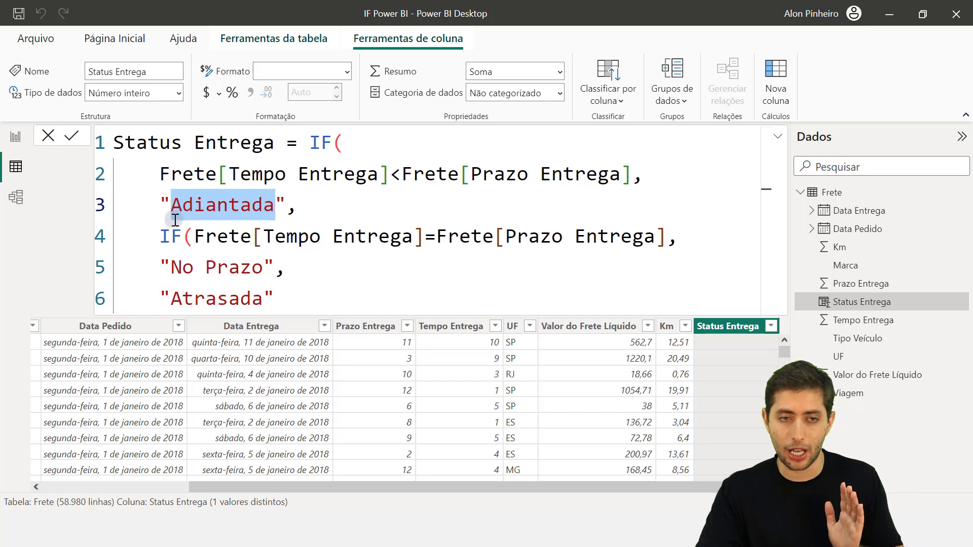
pyautogui.moveTo(162, 236); pyautogui.dragTo(648, 237)
pyautogui.click(363, 236)
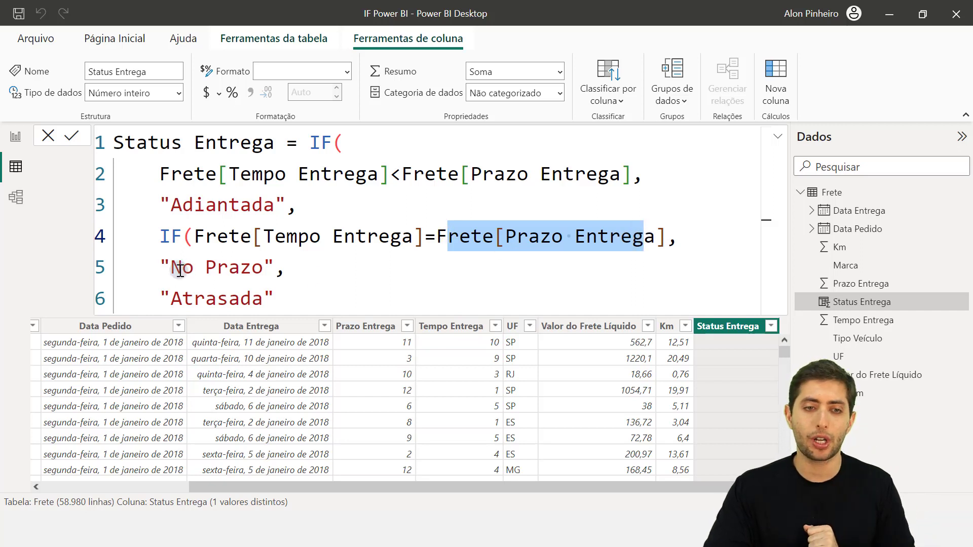
pyautogui.moveTo(174, 267); pyautogui.dragTo(268, 267)
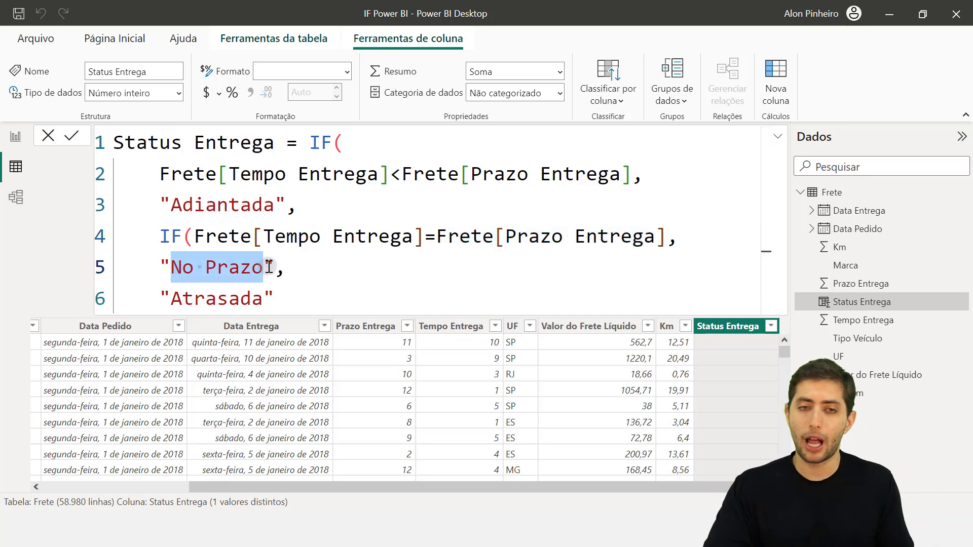
pyautogui.moveTo(298, 173); pyautogui.dragTo(493, 174)
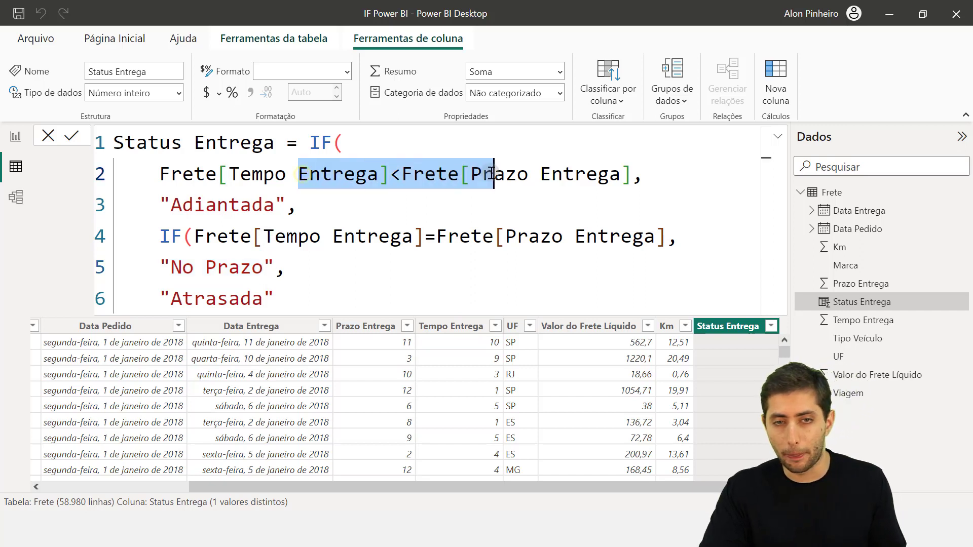
pyautogui.moveTo(390, 236); pyautogui.dragTo(495, 224)
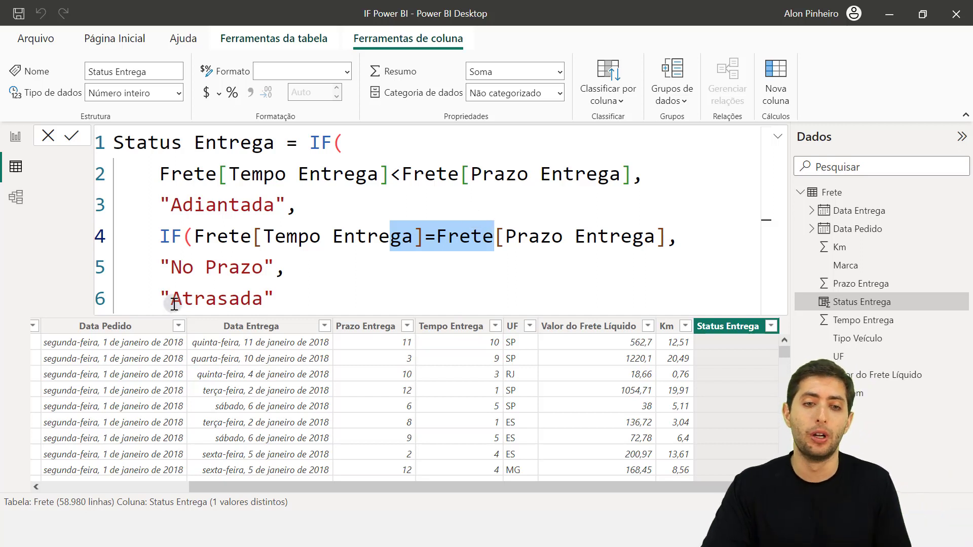
pyautogui.moveTo(169, 299); pyautogui.dragTo(263, 299)
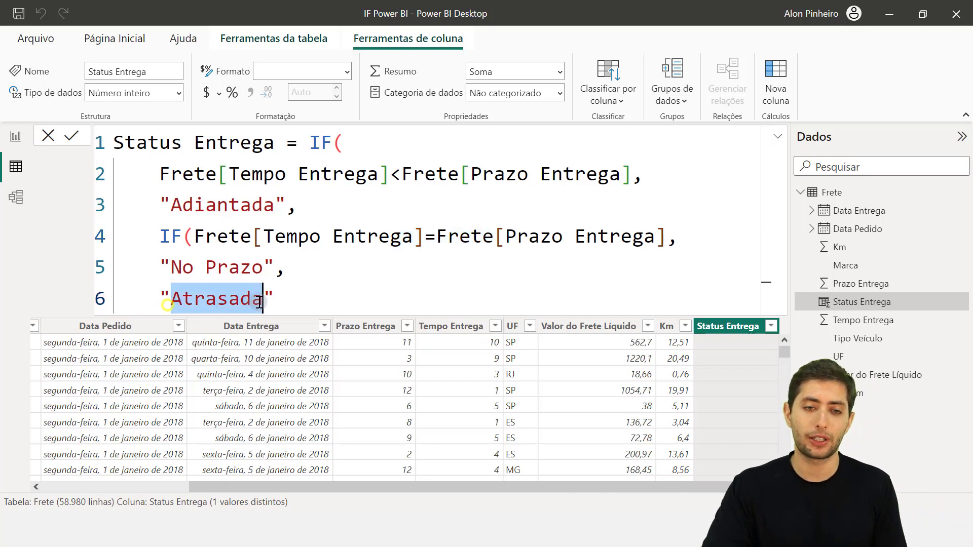
# Step: Close the nested IF and the outer IF with a closing parenthesis each on its own line
pyautogui.click(294, 299)
pyautogui.press('Return')
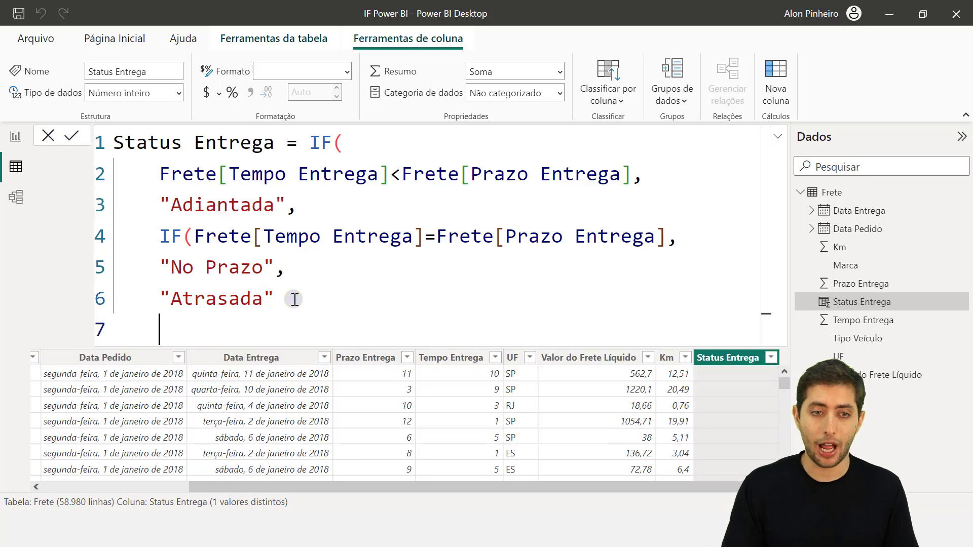
pyautogui.write(')')
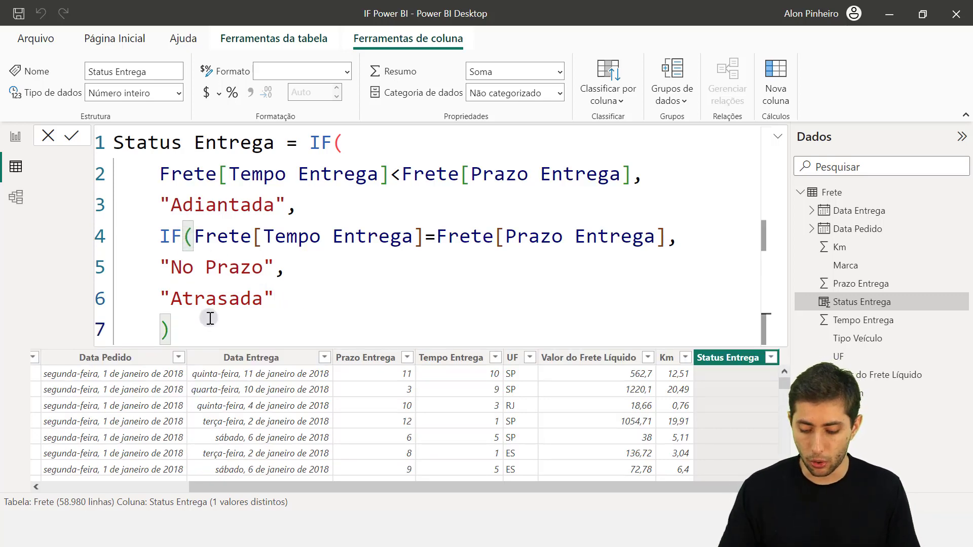
pyautogui.press('Return')
pyautogui.write(')')
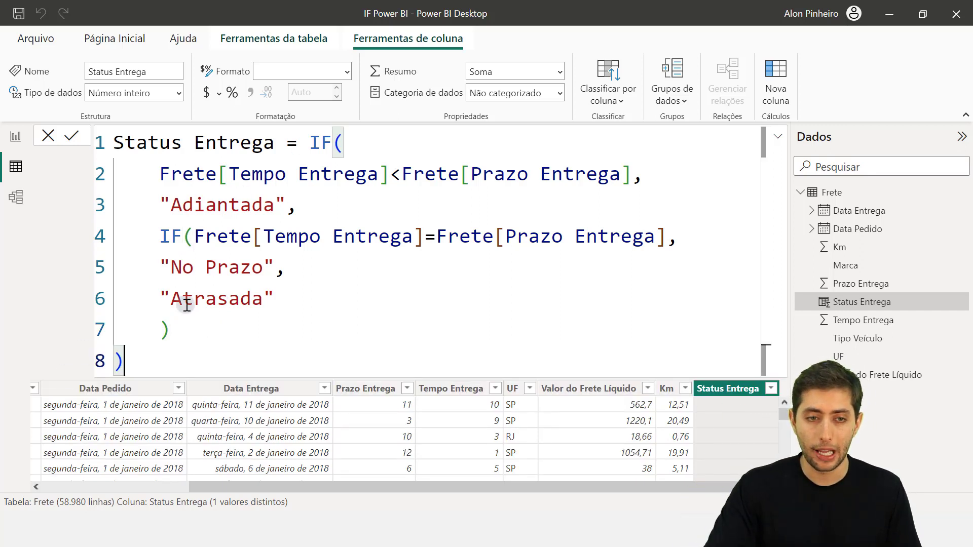
# Step: Check the opening and closing parentheses of both IFs and commit the Status Entrega formula
pyautogui.click(186, 239)
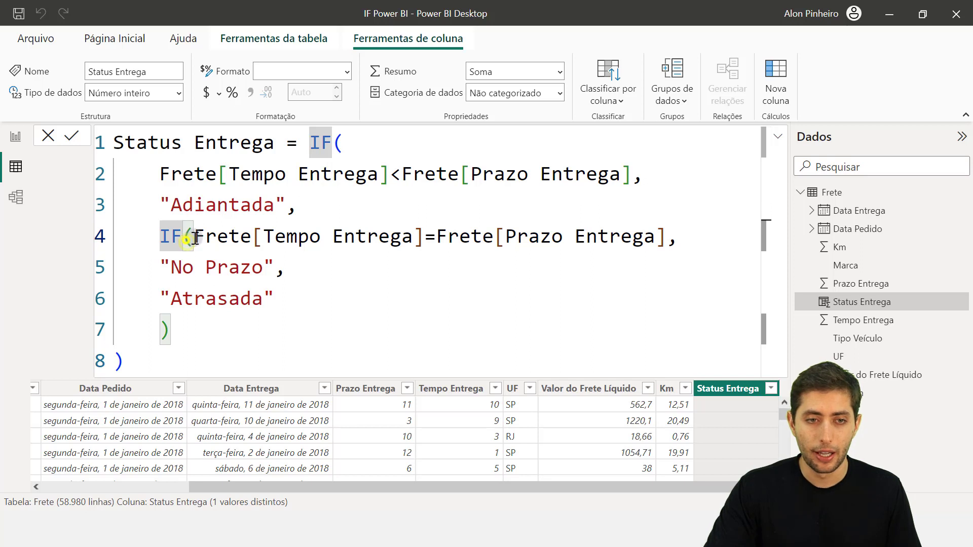
pyautogui.click(168, 331)
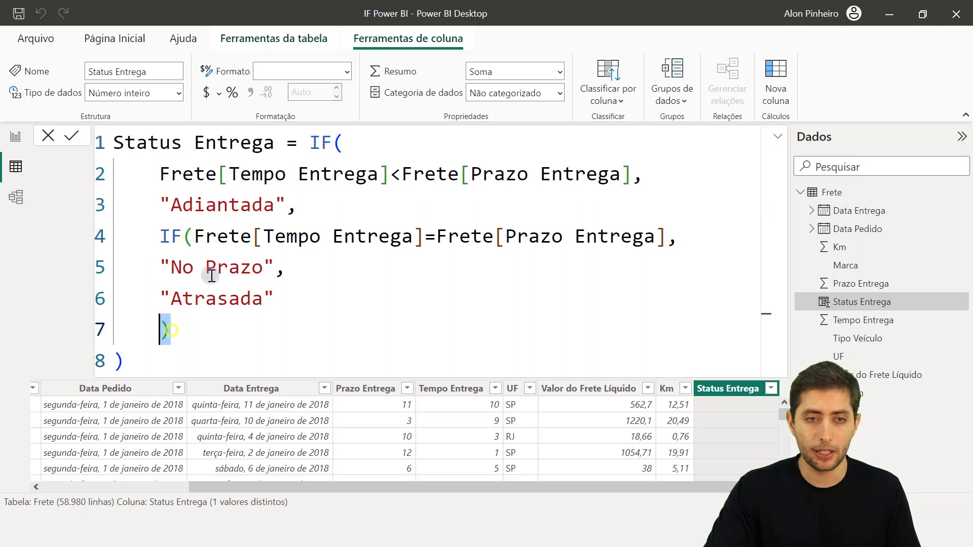
pyautogui.click(327, 144)
pyautogui.click(131, 361)
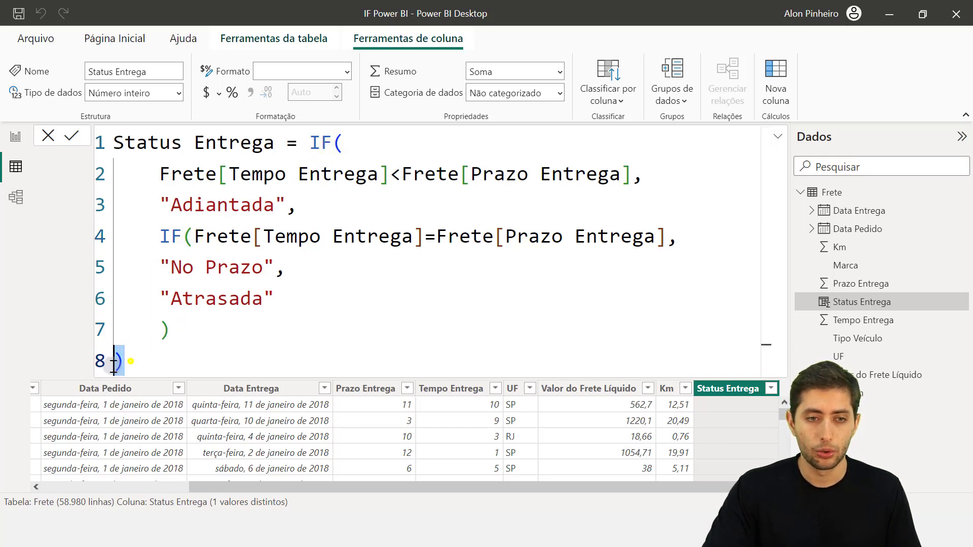
pyautogui.click(172, 361)
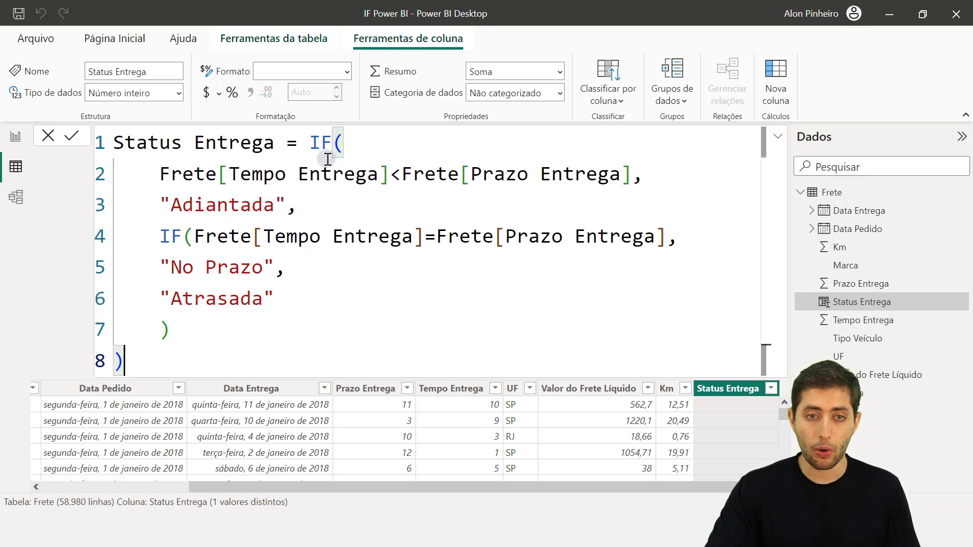
pyautogui.press('Return')
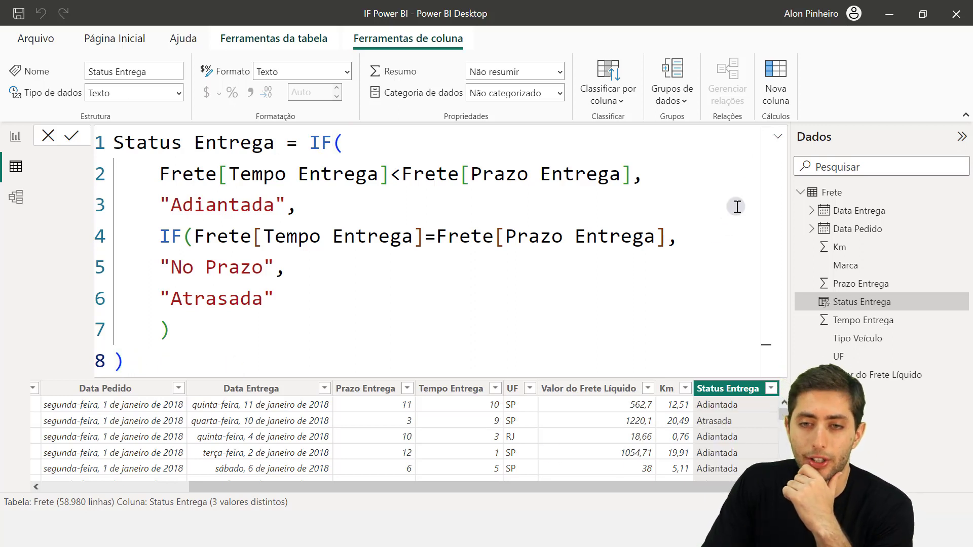
# Step: Collapse the formula and examine the Status Entrega values against Prazo Entrega and Tempo Entrega across the Frete rows
pyautogui.click(778, 137)
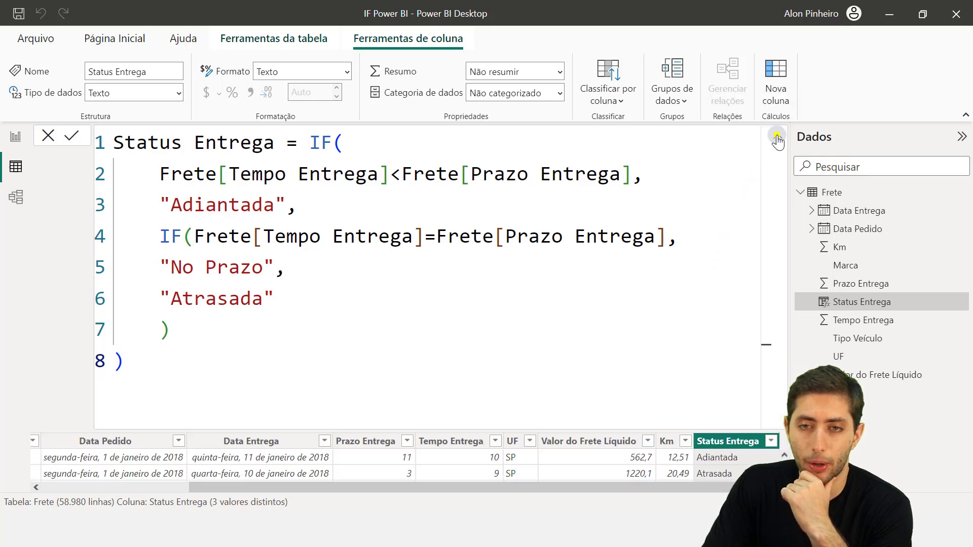
pyautogui.click(777, 135)
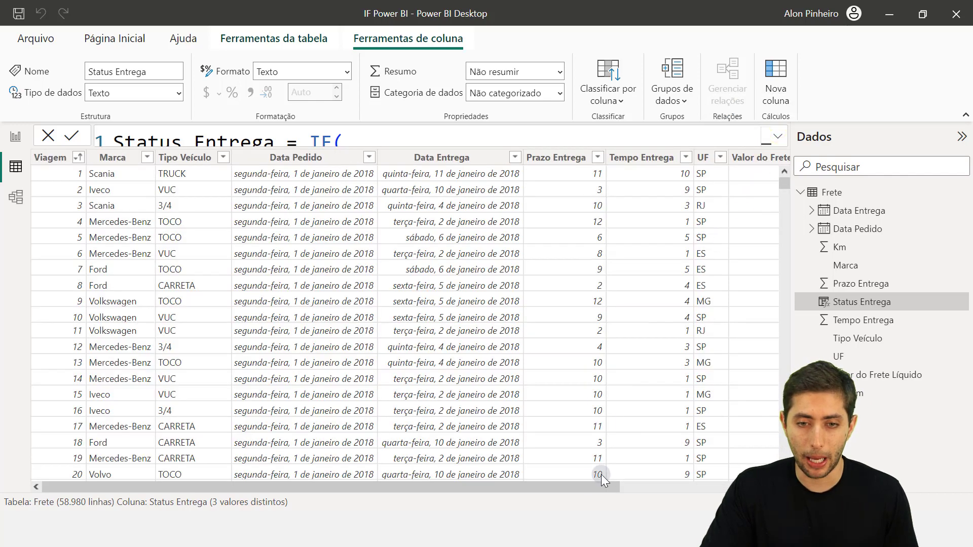
pyautogui.moveTo(603, 486); pyautogui.dragTo(780, 487)
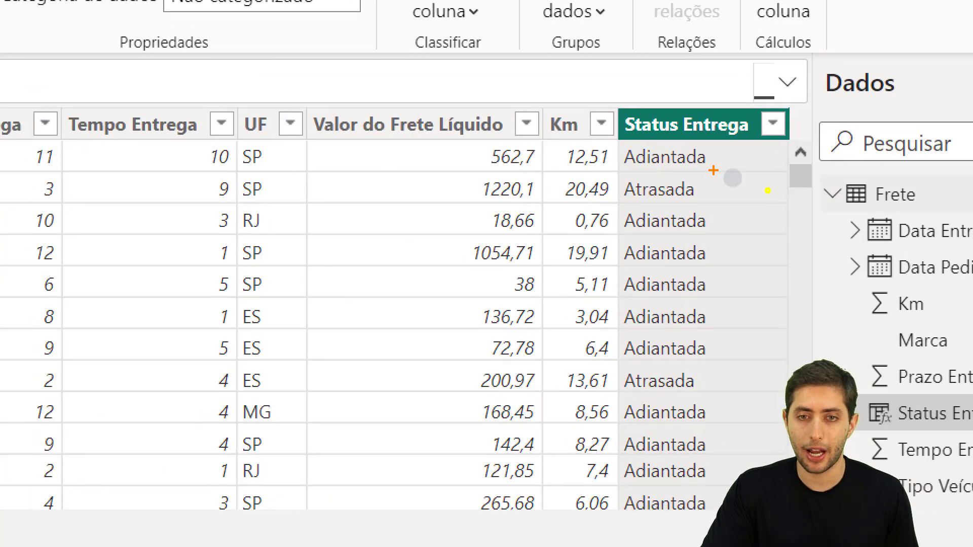
pyautogui.click(707, 161)
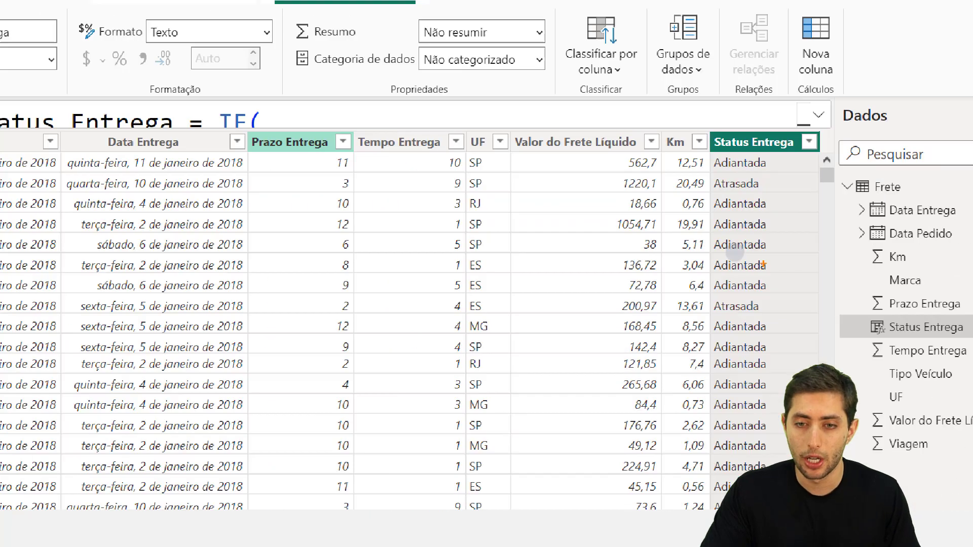
pyautogui.scroll(-15, 770, 283)
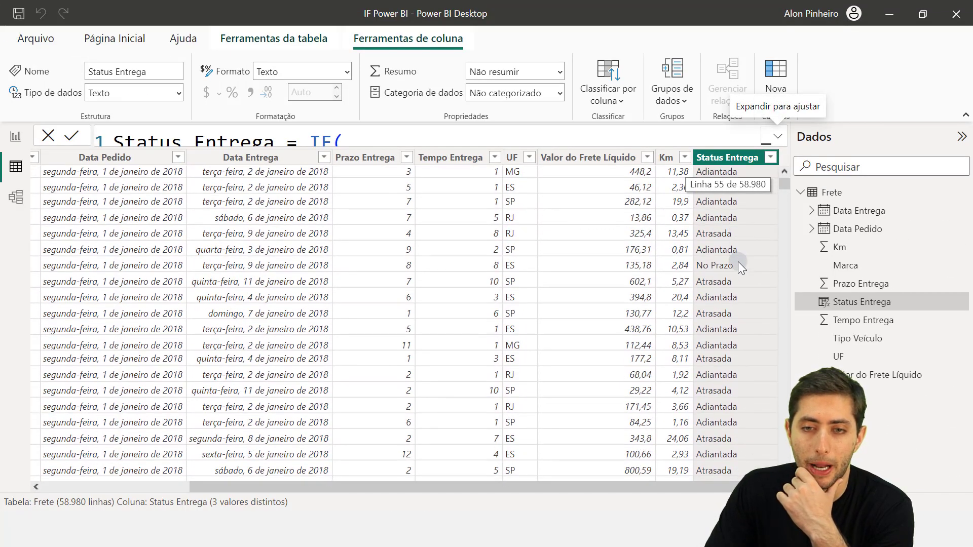
pyautogui.scroll(2, 738, 262)
pyautogui.click(733, 255)
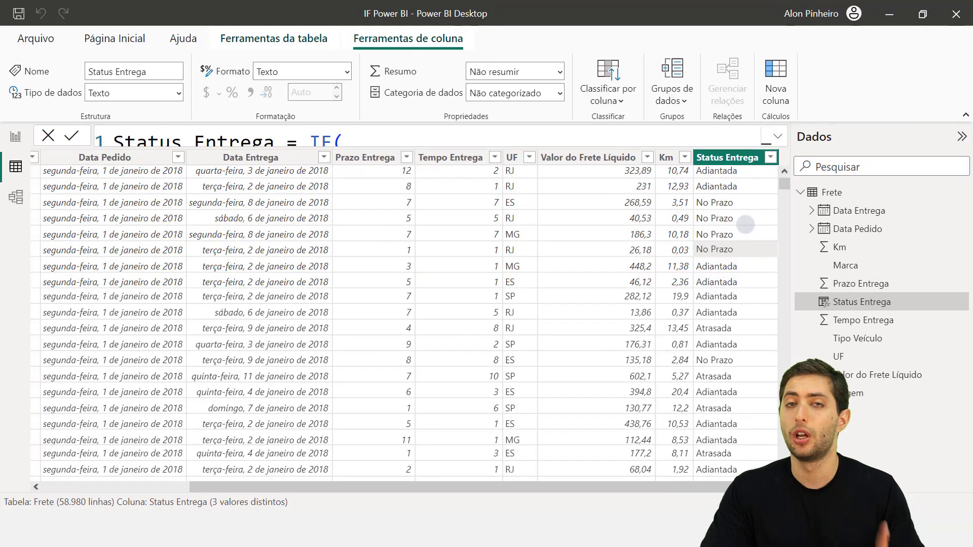
pyautogui.click(745, 245)
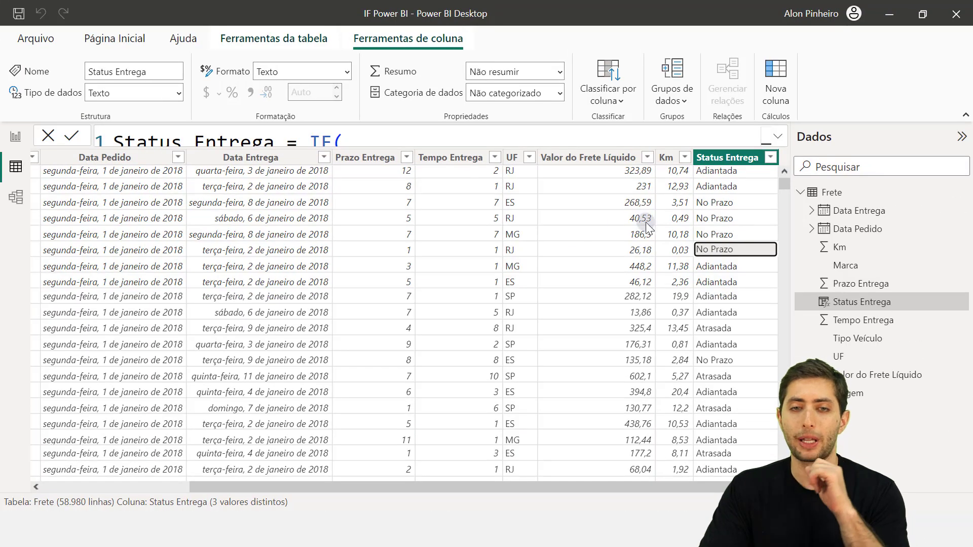
# Step: Add a pie chart to Página 1 of the report, move it toward the page's centre and enlarge it
pyautogui.click(16, 136)
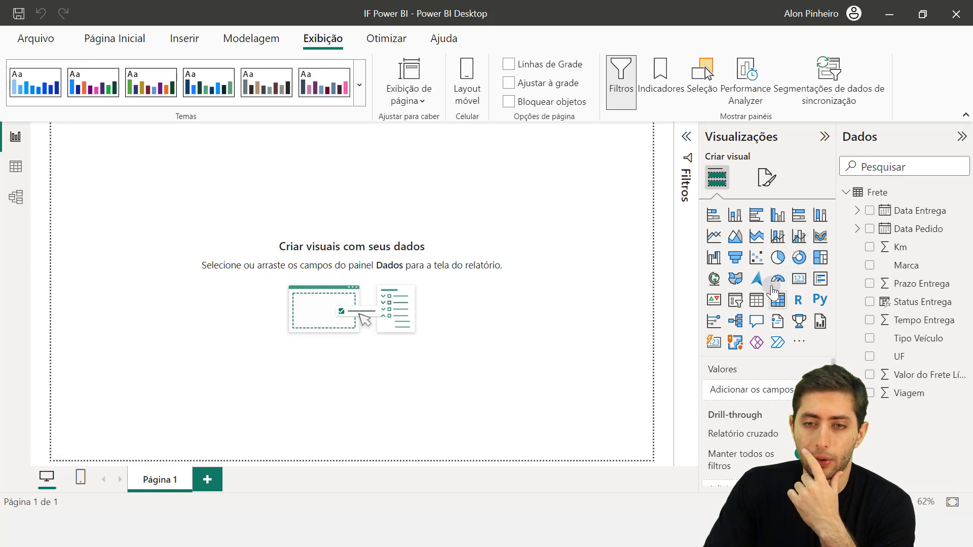
pyautogui.click(779, 261)
pyautogui.moveTo(135, 219); pyautogui.dragTo(318, 281)
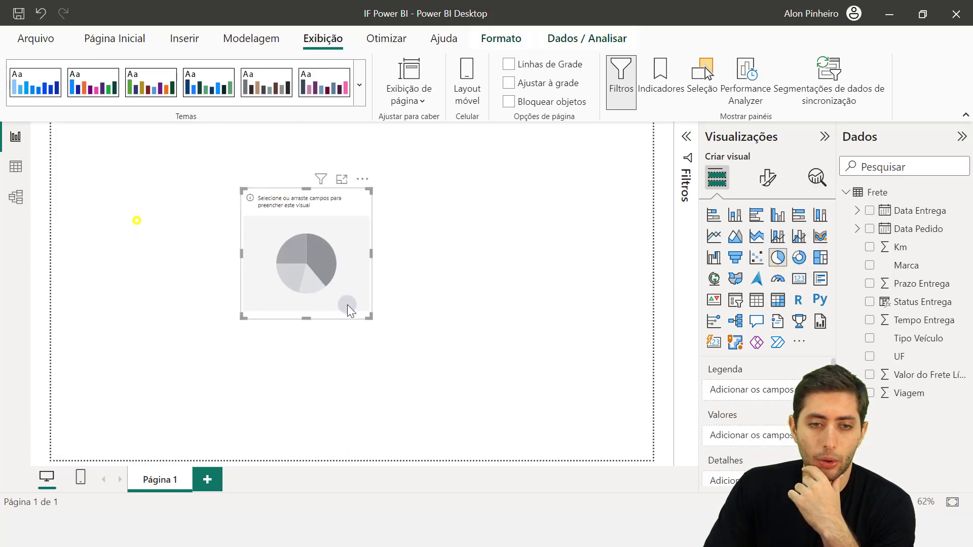
pyautogui.moveTo(369, 314); pyautogui.dragTo(522, 415)
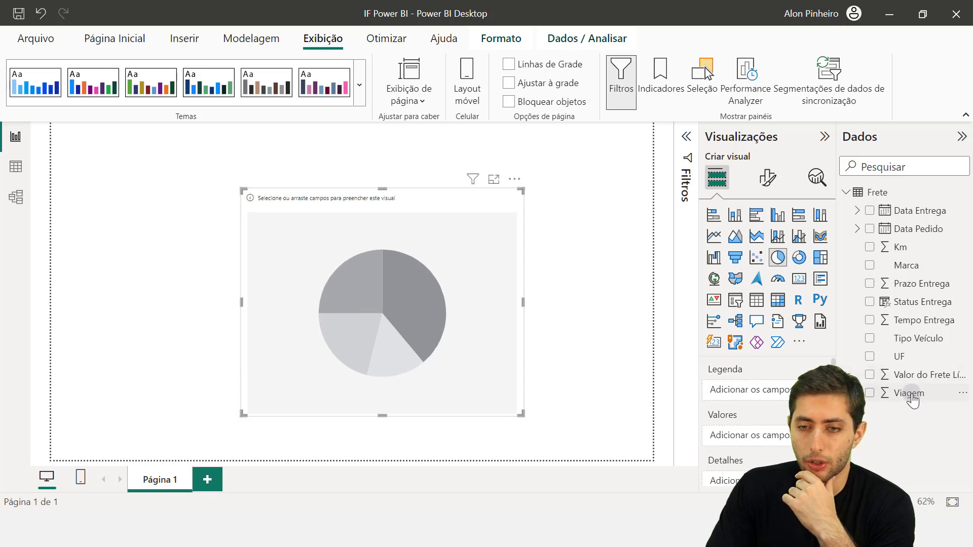
# Step: Add Viagem to the pie chart's values and aggregate it by count (Contagem)
pyautogui.moveTo(910, 393); pyautogui.dragTo(765, 437)
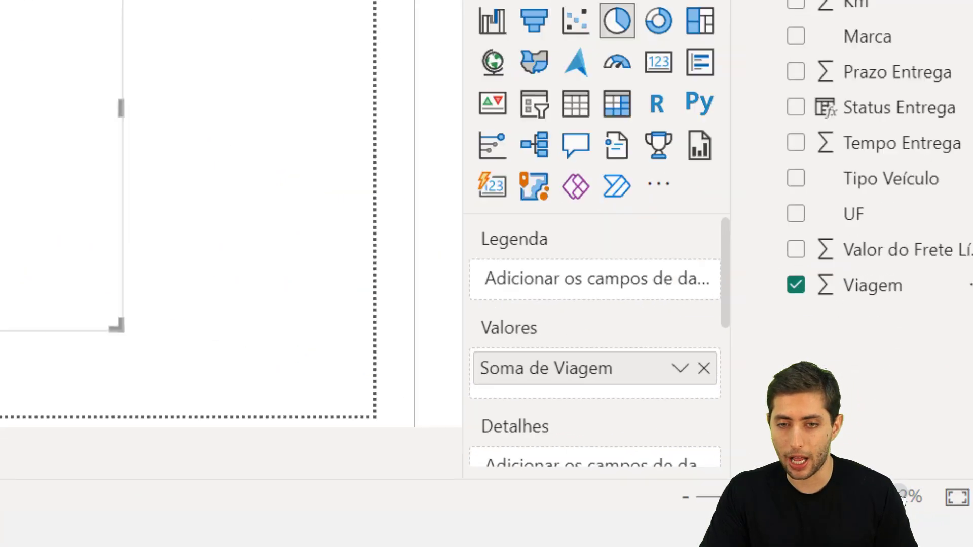
pyautogui.click(674, 369)
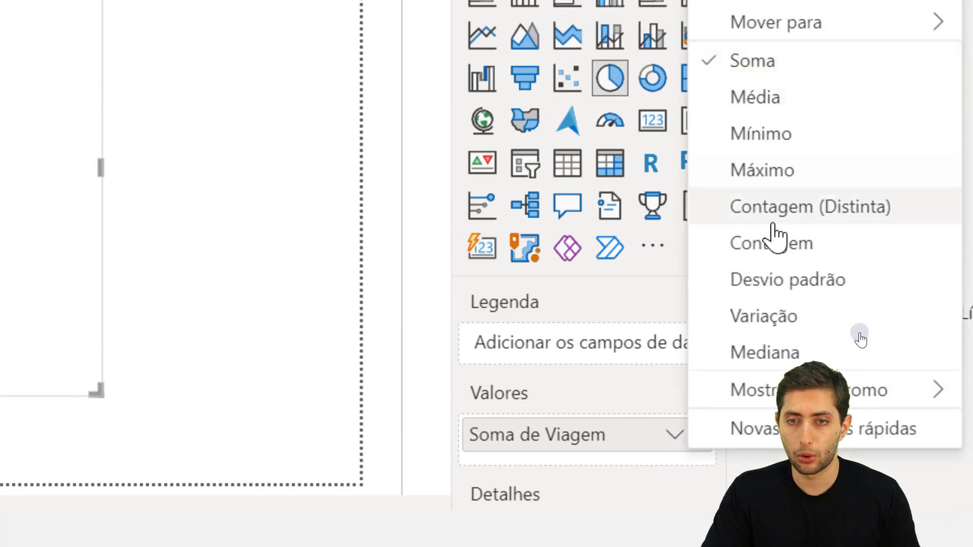
pyautogui.click(775, 242)
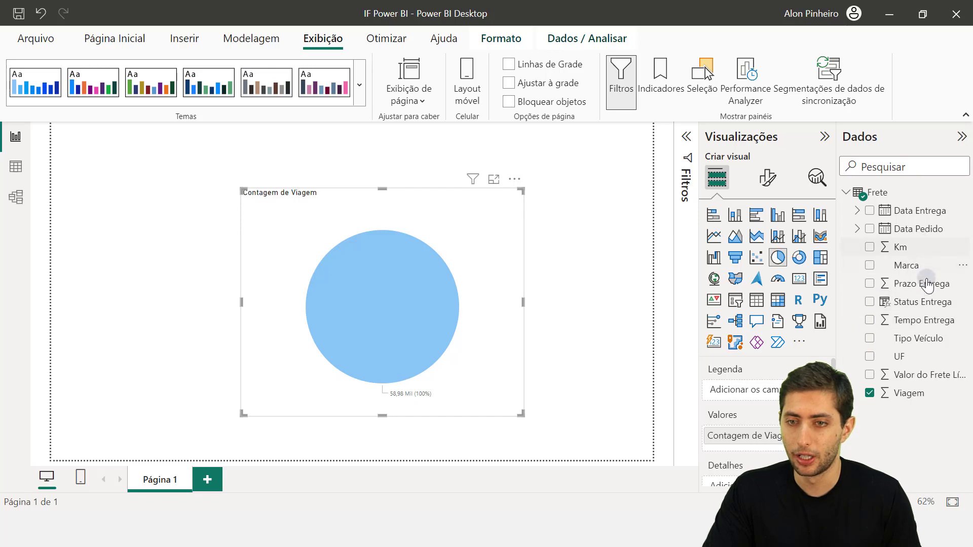
# Step: Split the pie chart by Status Entrega in its legend and inspect the trip count of each status slice
pyautogui.moveTo(926, 301); pyautogui.dragTo(745, 393)
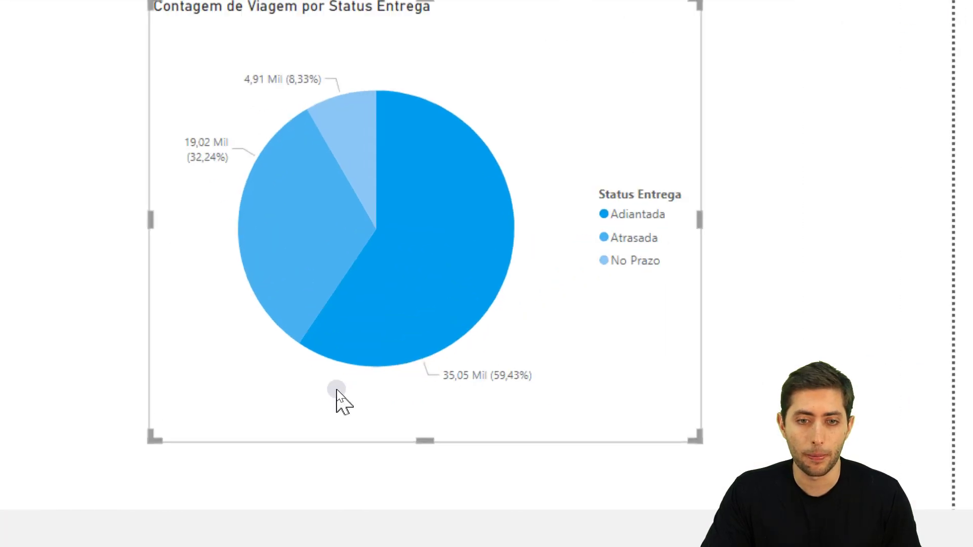
pyautogui.moveTo(428, 141)
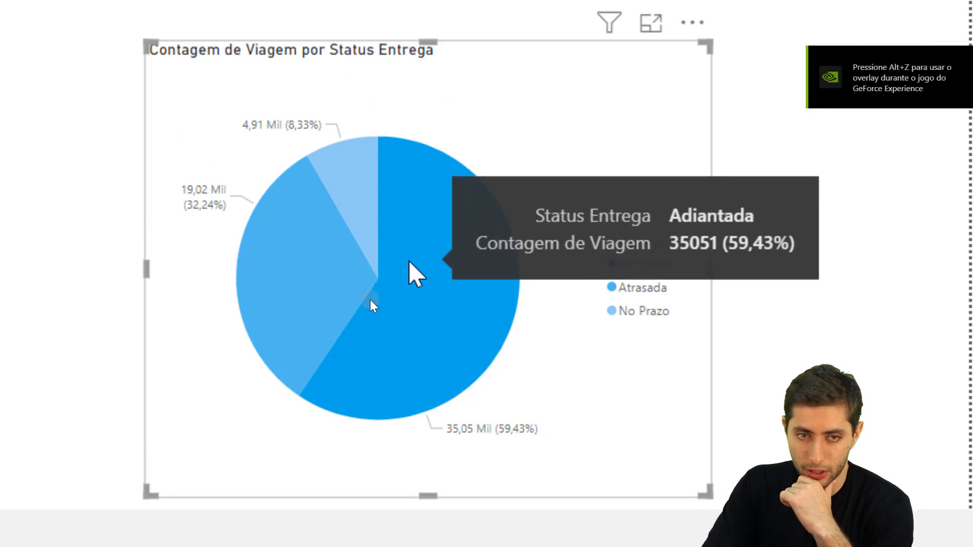
pyautogui.moveTo(336, 273)
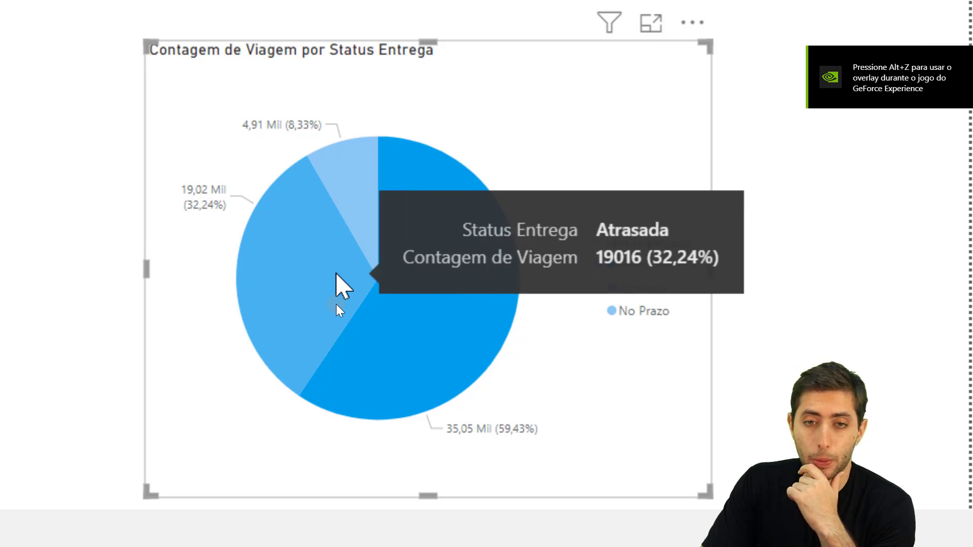
pyautogui.moveTo(365, 212)
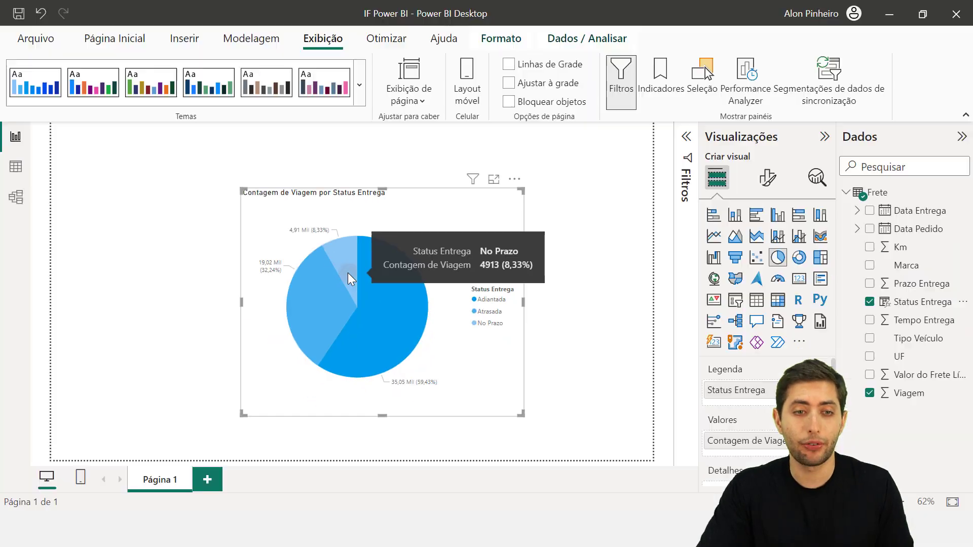
# Step: Show the full Status Entrega formula in the Frete table and review the inner IF's comparison of Tempo Entrega with Prazo Entrega
pyautogui.click(23, 167)
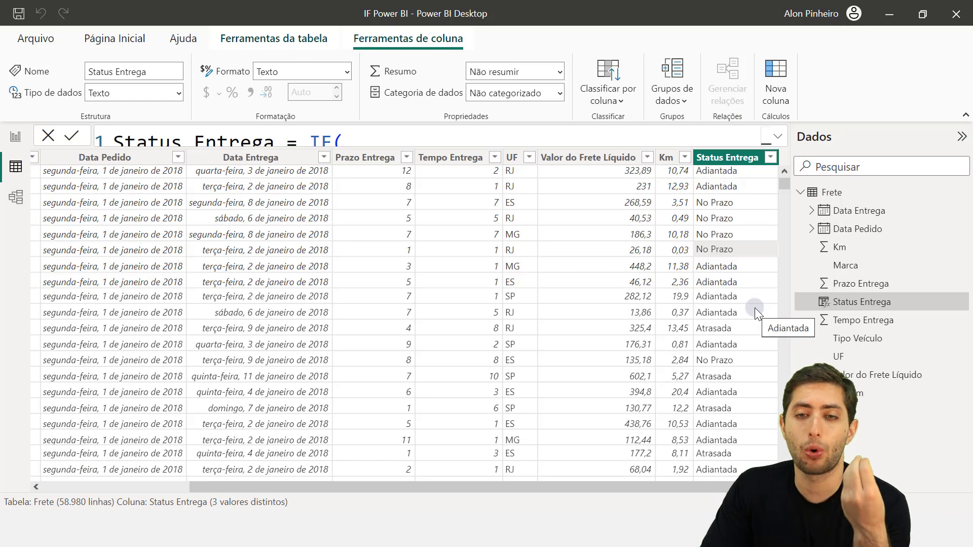
pyautogui.click(777, 136)
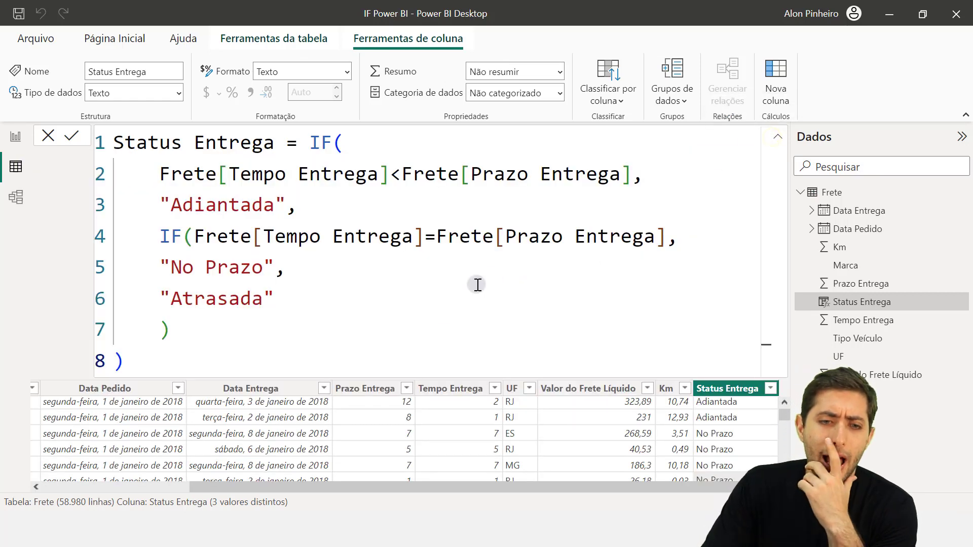
pyautogui.click(418, 335)
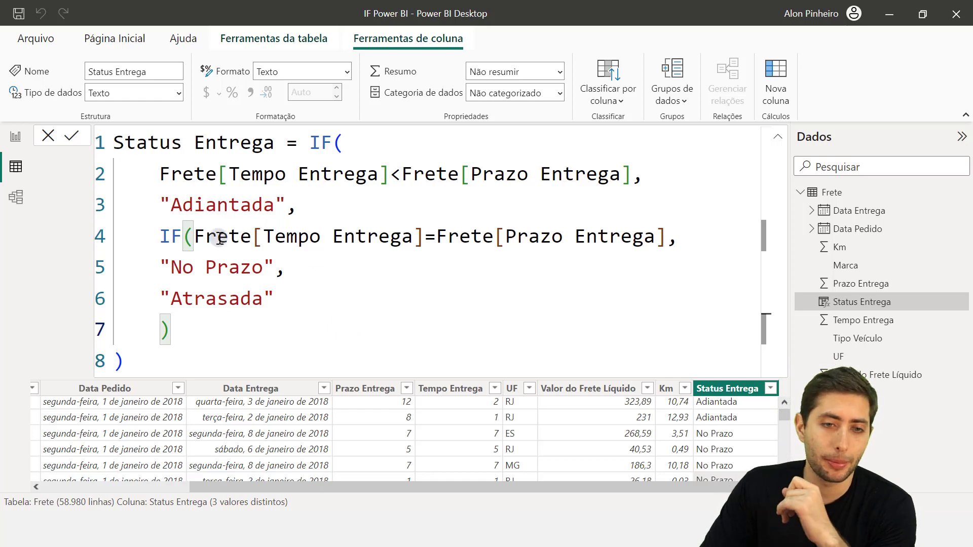
pyautogui.click(193, 236)
pyautogui.moveTo(193, 236); pyautogui.dragTo(434, 244)
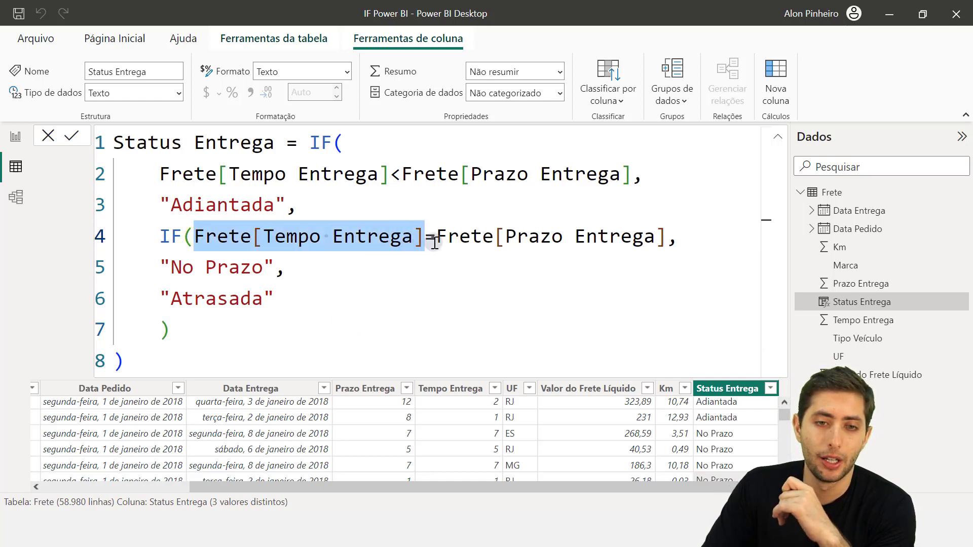
pyautogui.click(429, 237)
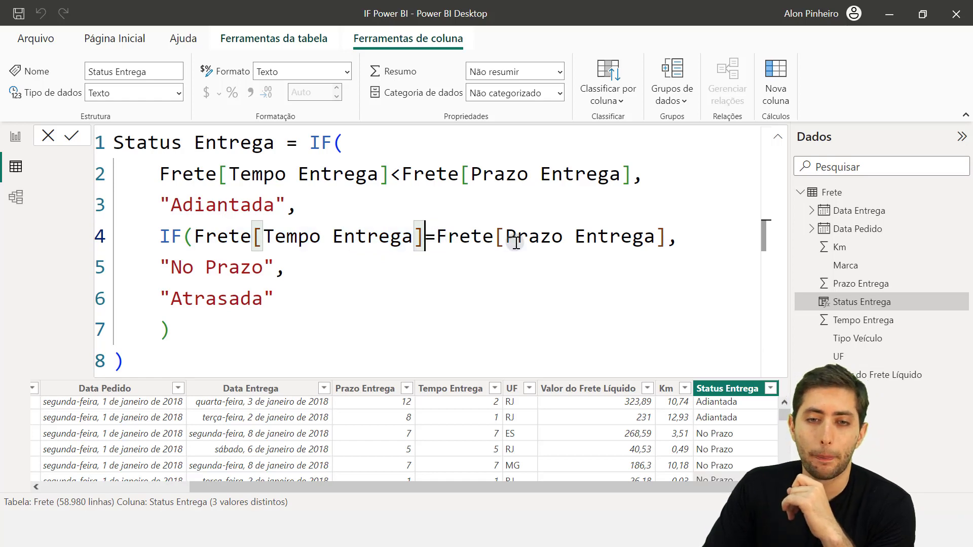
pyautogui.moveTo(516, 242); pyautogui.dragTo(663, 239)
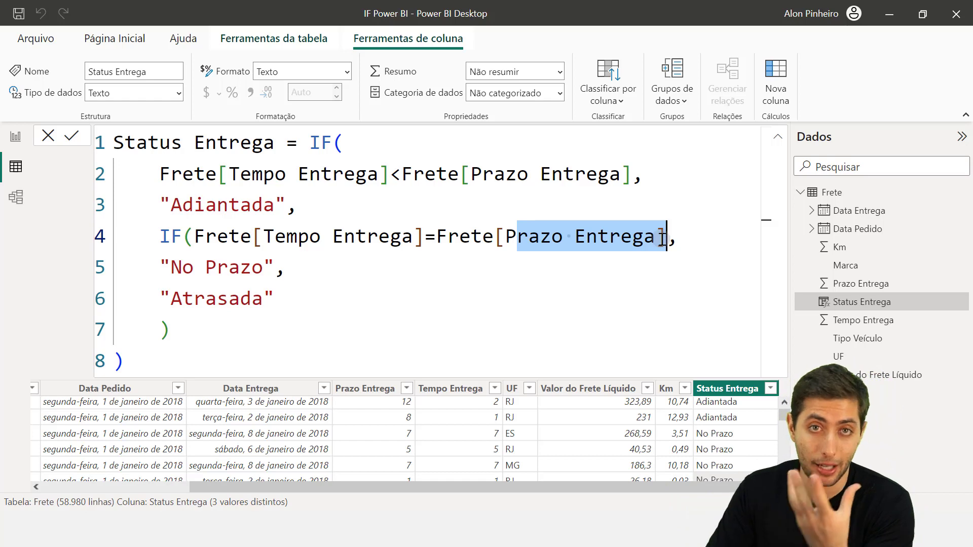
# Step: Collapse the formula to look through the Status Entrega rows, and reopen that column's full formula
pyautogui.click(777, 137)
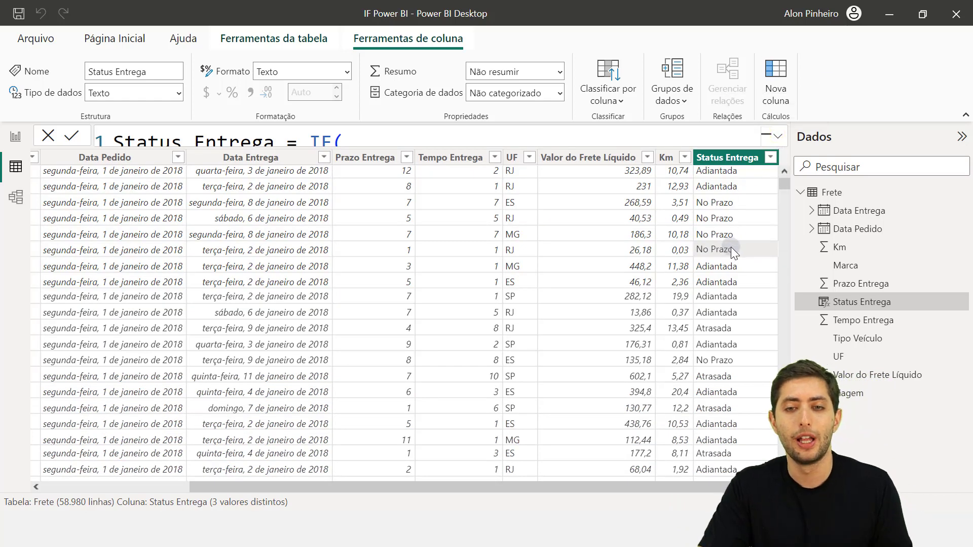
pyautogui.scroll(-10, 729, 226)
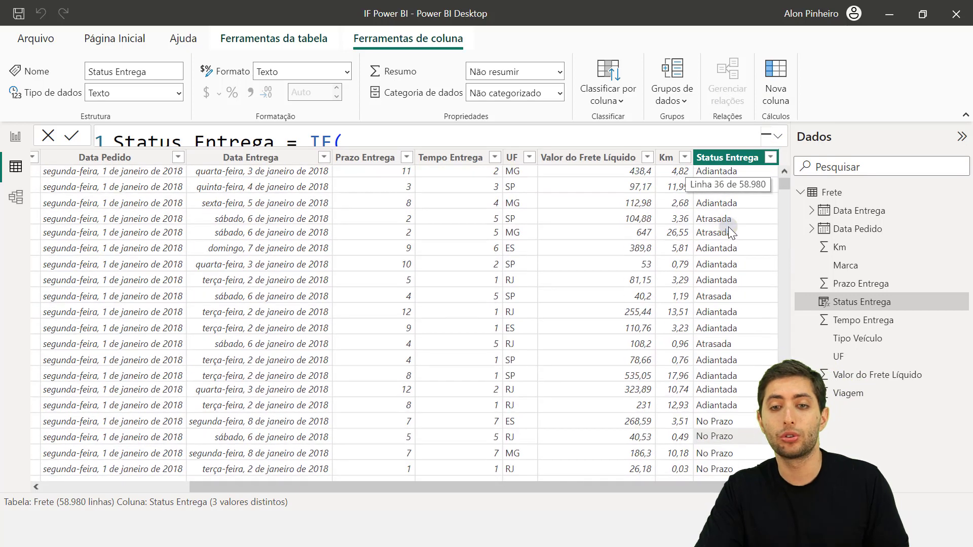
pyautogui.rightClick(631, 252)
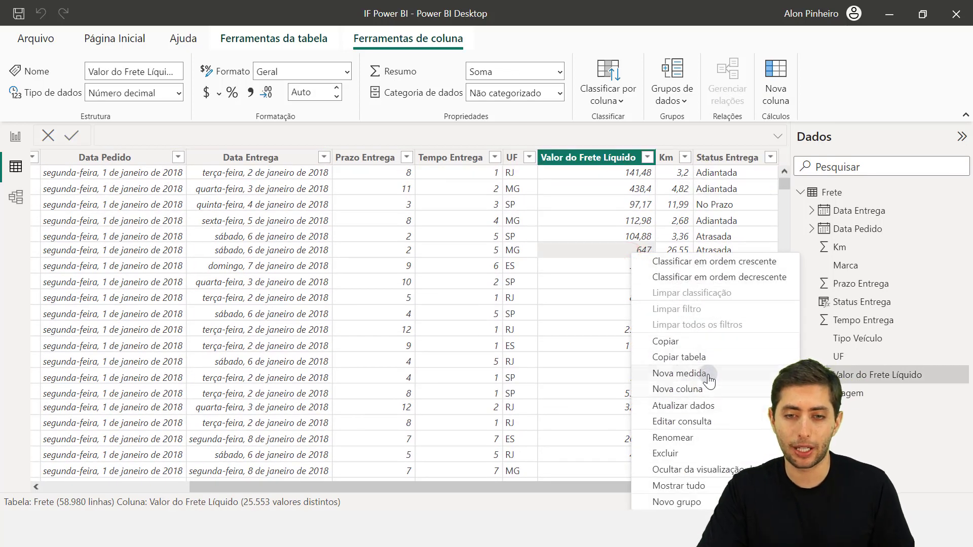
pyautogui.click(907, 80)
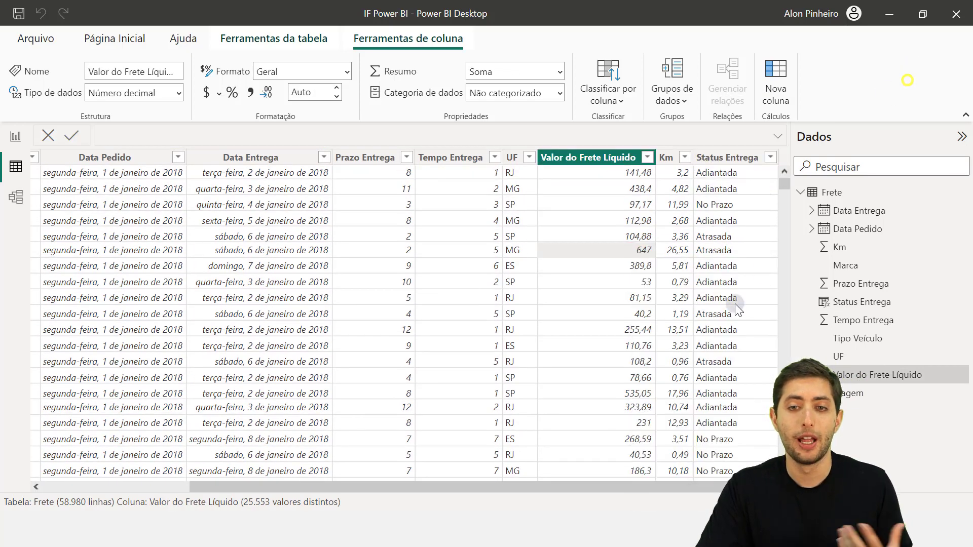
pyautogui.click(737, 160)
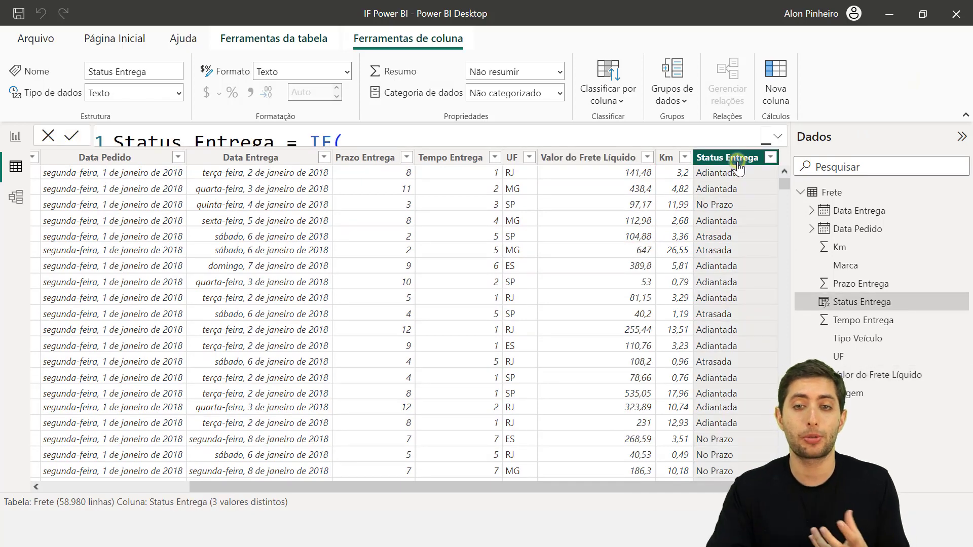
pyautogui.click(778, 137)
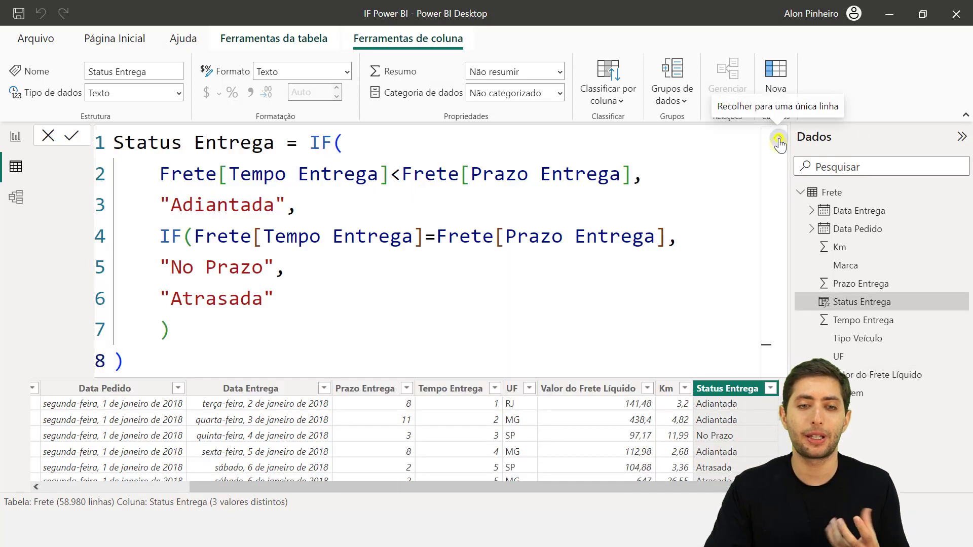